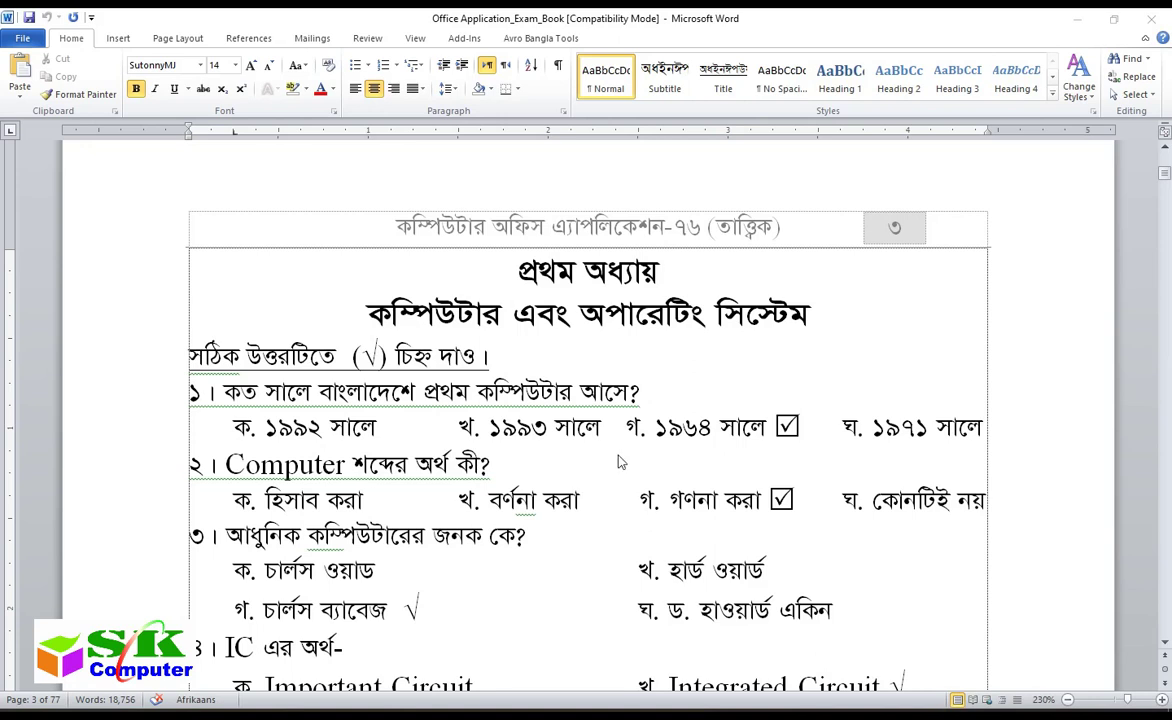
- Put the cursor in the chapter title on page 3 and bring up the Insert tab's header options
{"action": "left_click", "coordinate": [663, 390]}
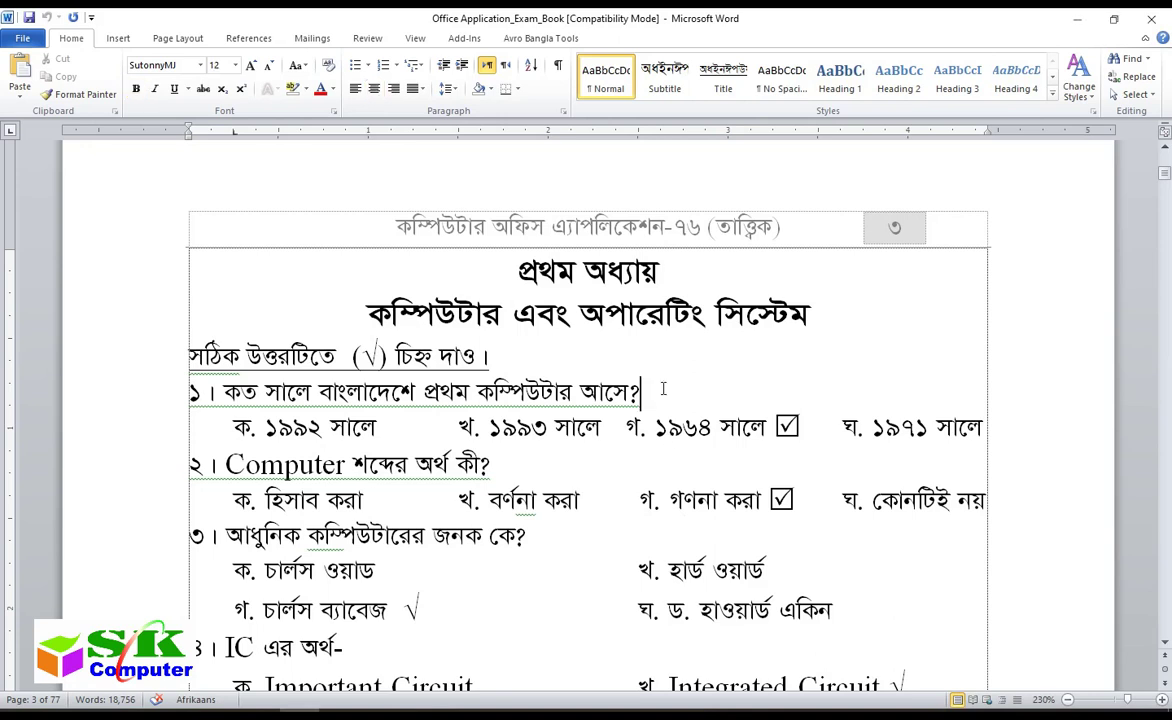
{"action": "scroll", "coordinate": [663, 390], "scroll_direction": "down", "scroll_amount": 4}
{"action": "scroll", "coordinate": [537, 421], "scroll_direction": "up", "scroll_amount": 2}
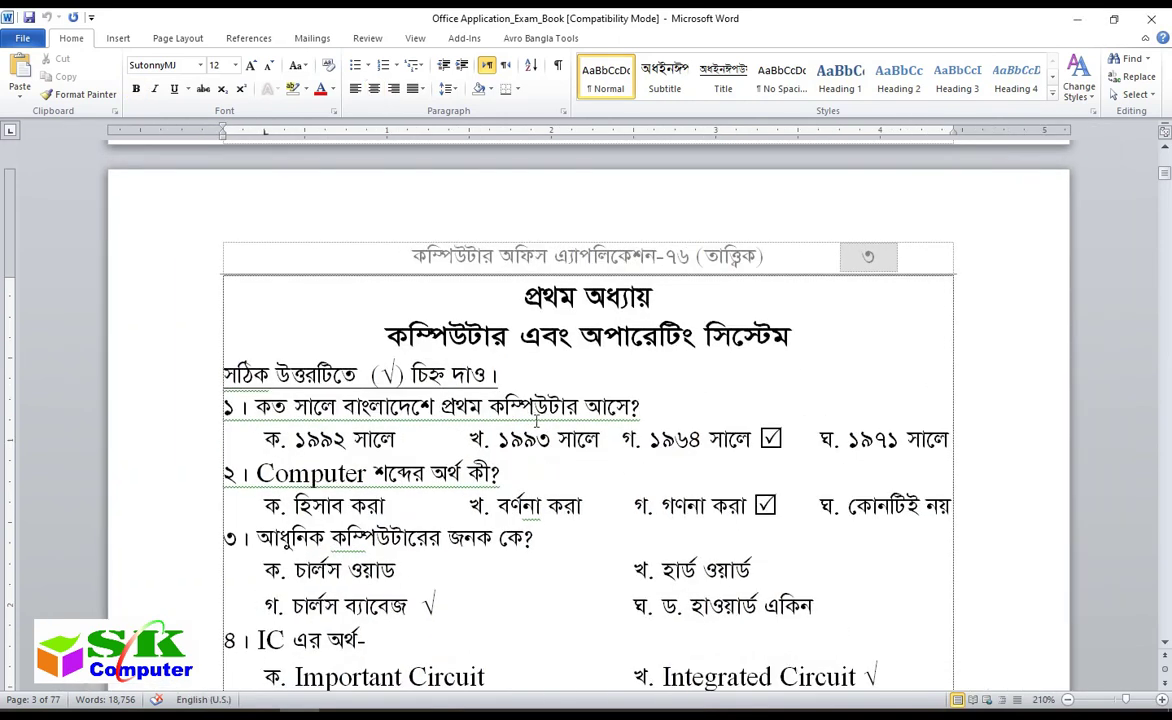
{"action": "scroll", "coordinate": [587, 374], "scroll_direction": "down", "scroll_amount": 3}
{"action": "scroll", "coordinate": [543, 318], "scroll_direction": "up", "scroll_amount": 3}
{"action": "left_click", "coordinate": [724, 332]}
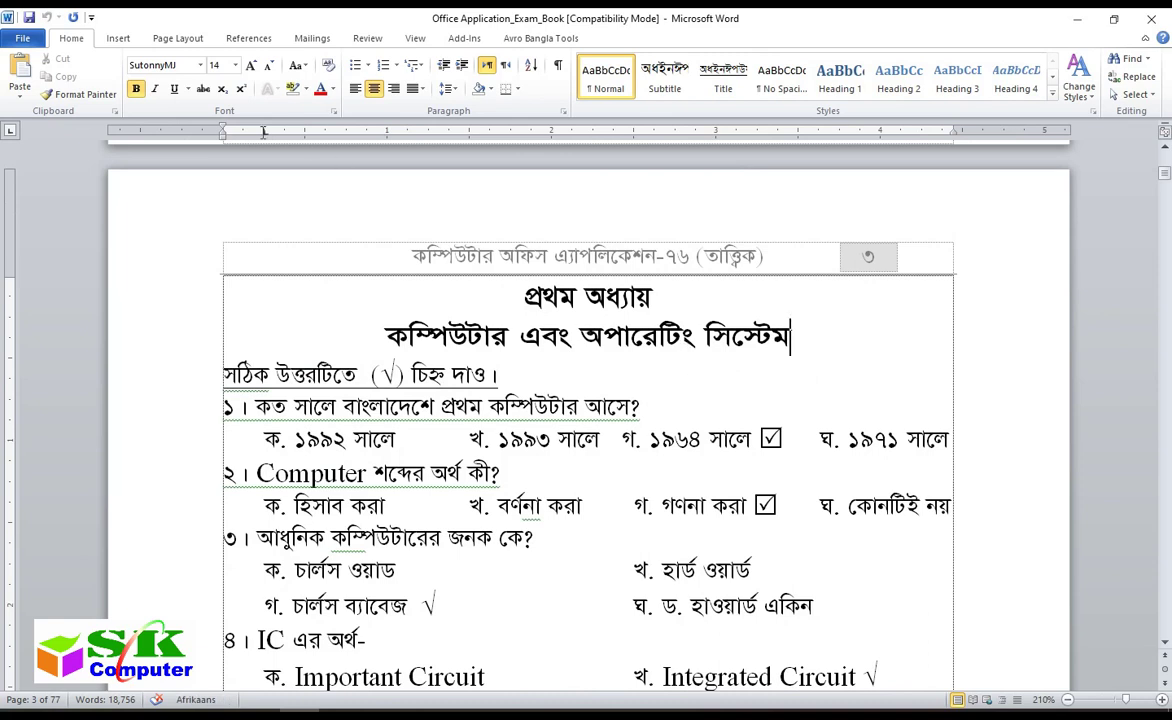
{"action": "left_click", "coordinate": [118, 38]}
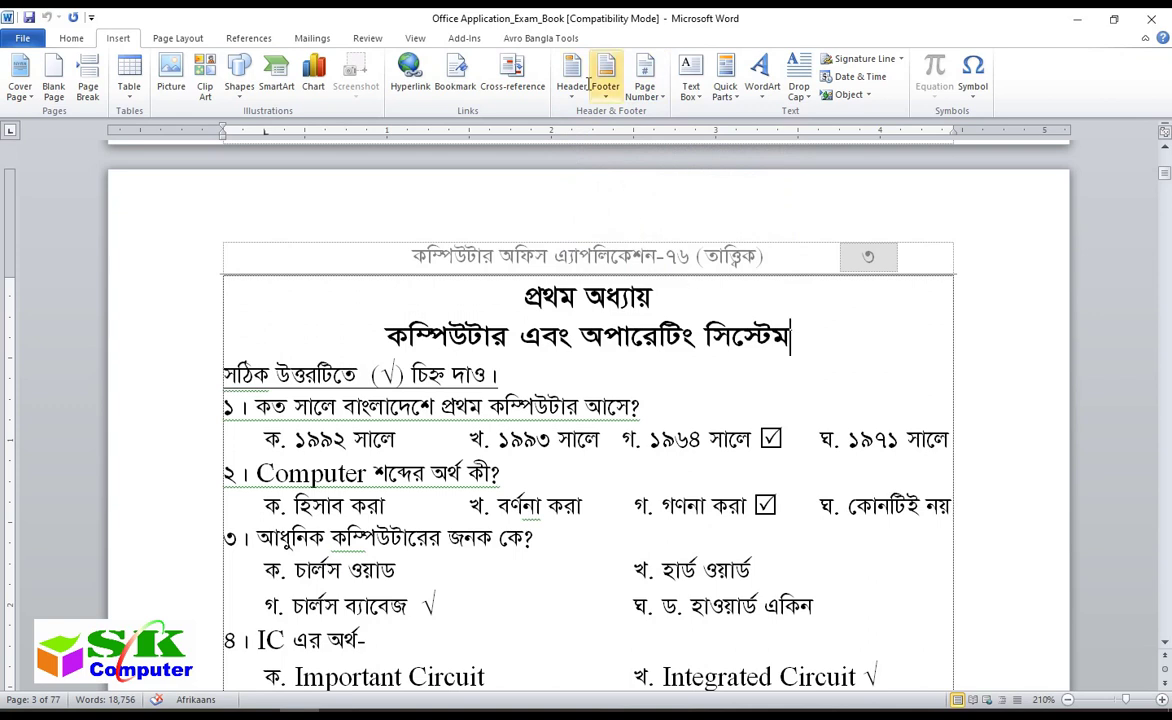
{"action": "left_click", "coordinate": [576, 85]}
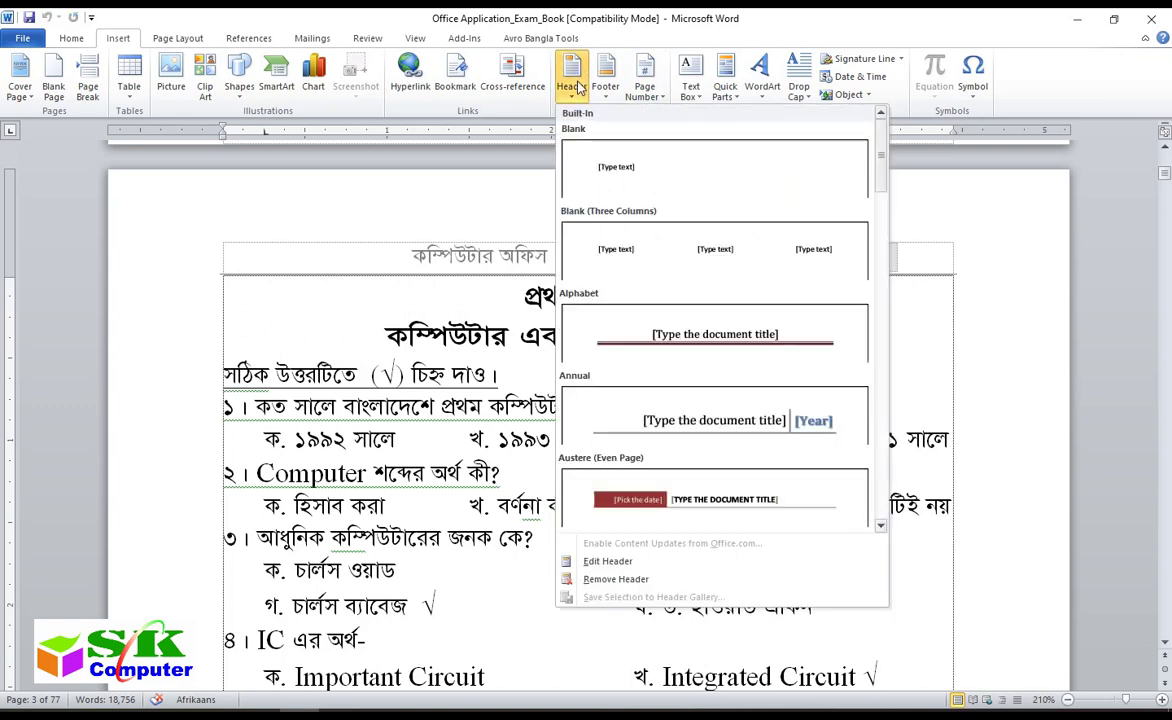
{"action": "left_click", "coordinate": [576, 87]}
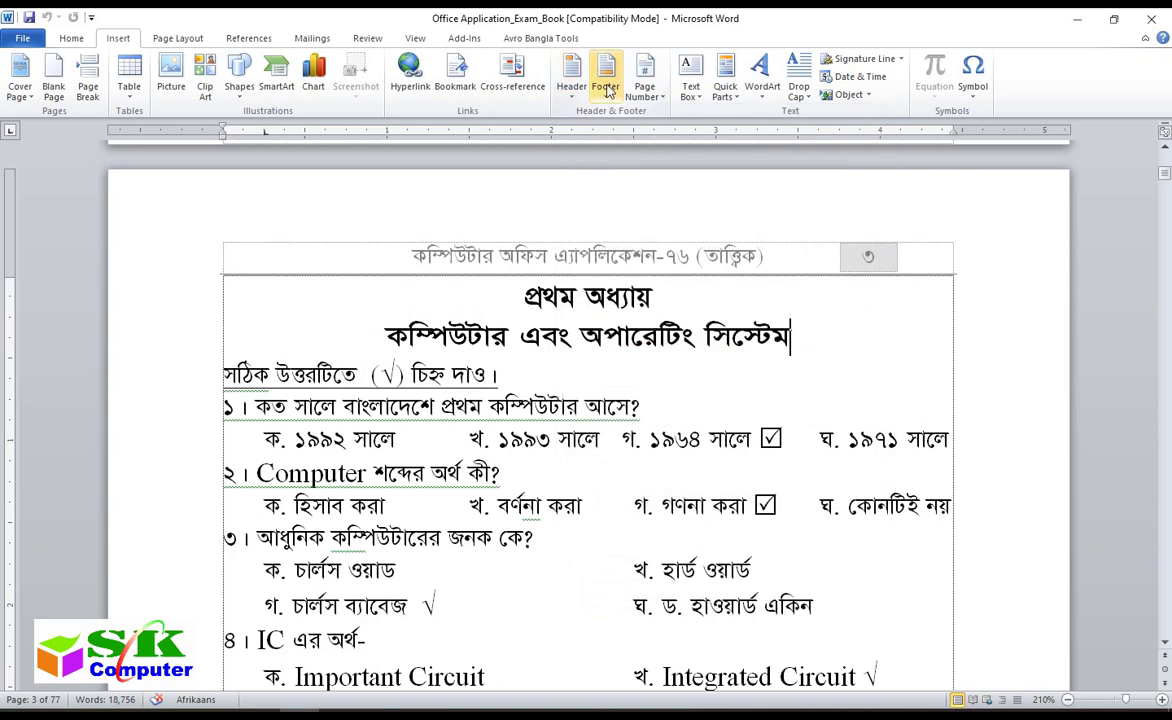
{"action": "left_click", "coordinate": [606, 88]}
{"action": "left_click", "coordinate": [646, 90]}
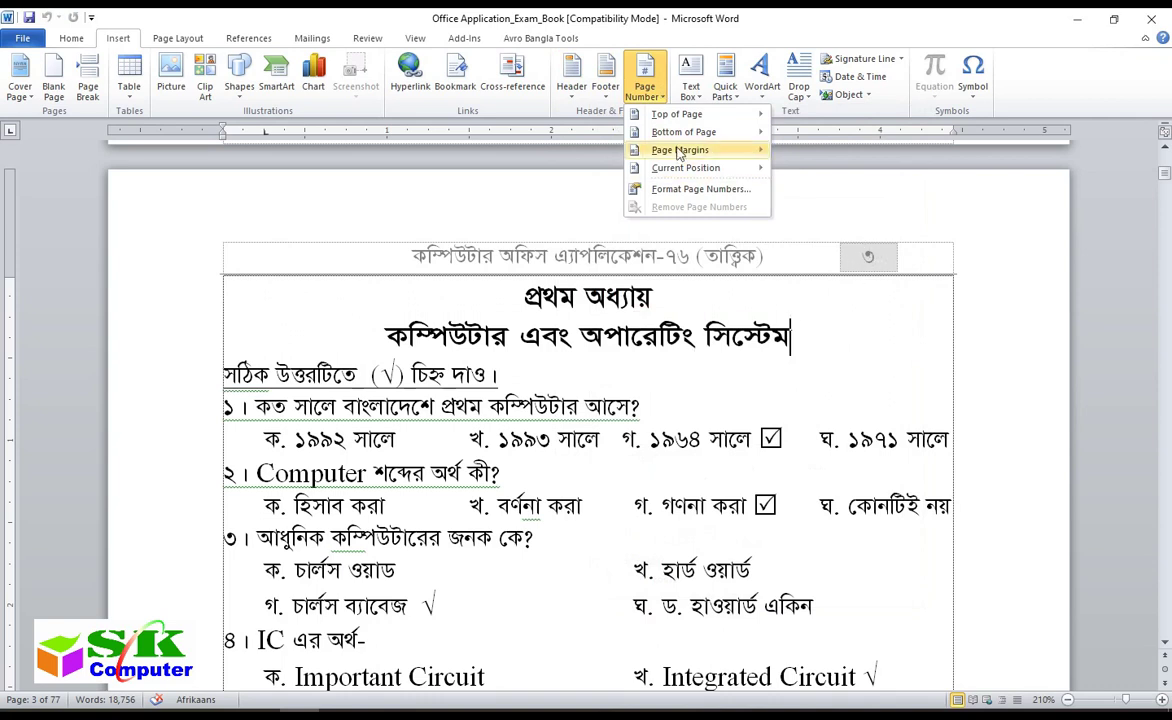
{"action": "left_click", "coordinate": [645, 80]}
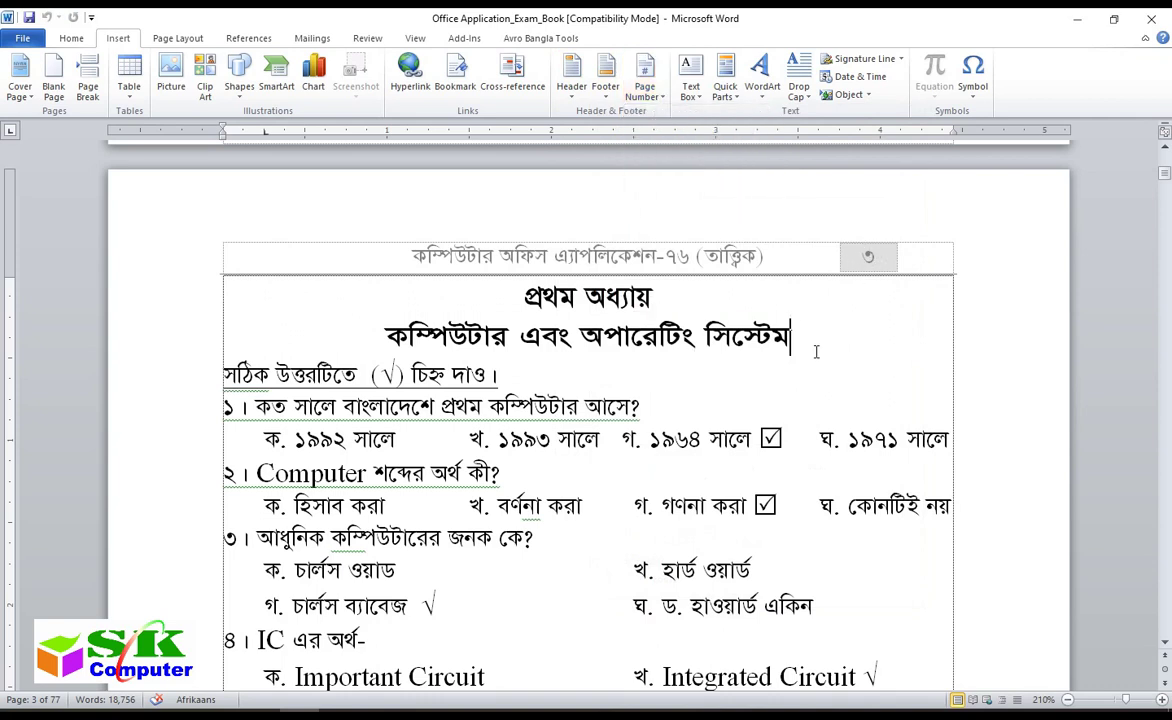
{"action": "left_click", "coordinate": [575, 85]}
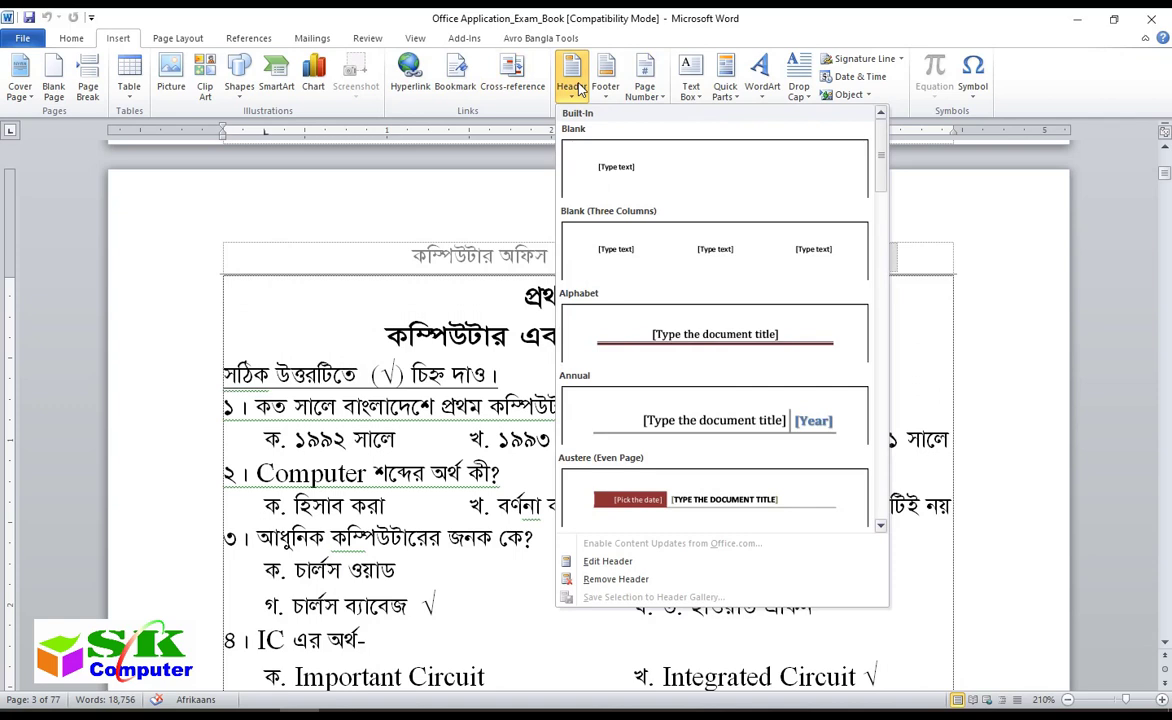
{"action": "left_click", "coordinate": [540, 268]}
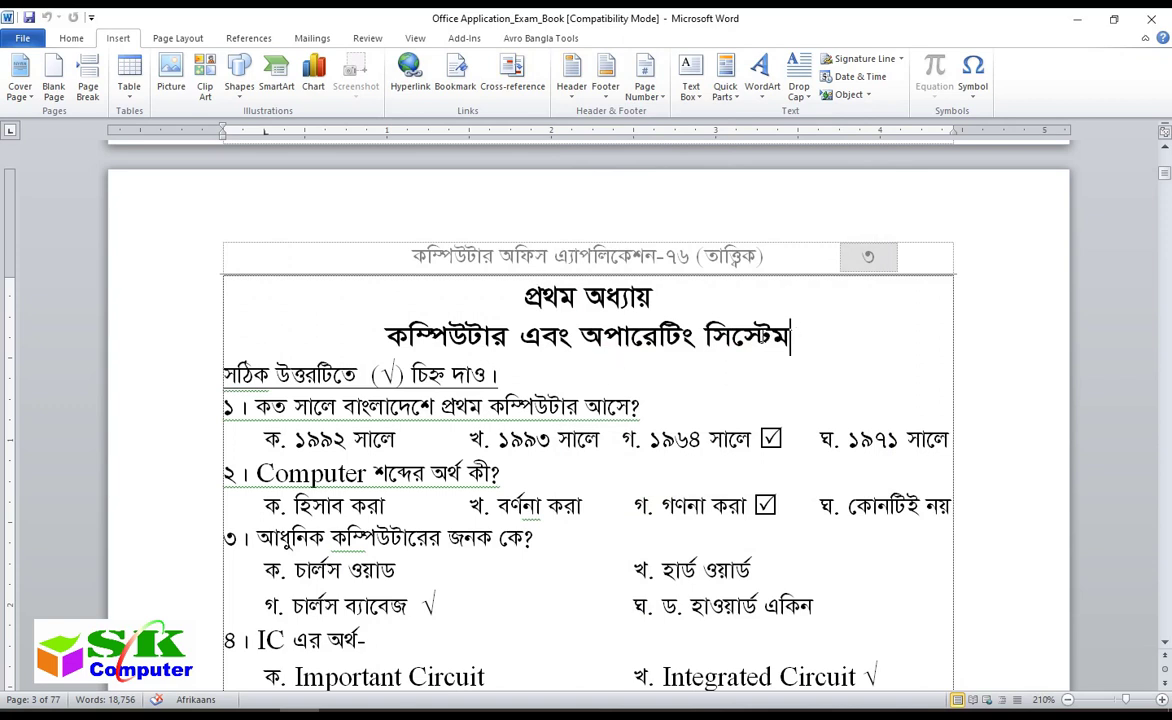
{"action": "left_click", "coordinate": [657, 410]}
- Delete the old header title and its page number ৩, then return to the chapter title
{"action": "double_click", "coordinate": [620, 256]}
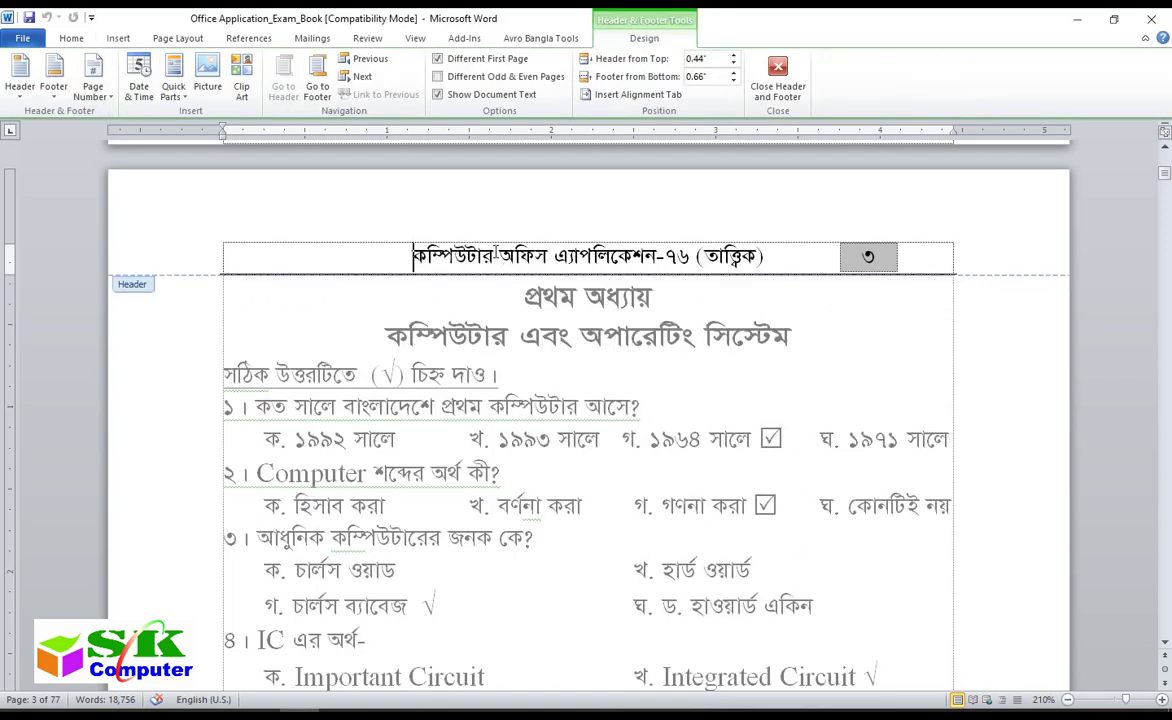
{"action": "left_click", "coordinate": [394, 252]}
{"action": "left_click_drag", "start_coordinate": [380, 252], "coordinate": [990, 259]}
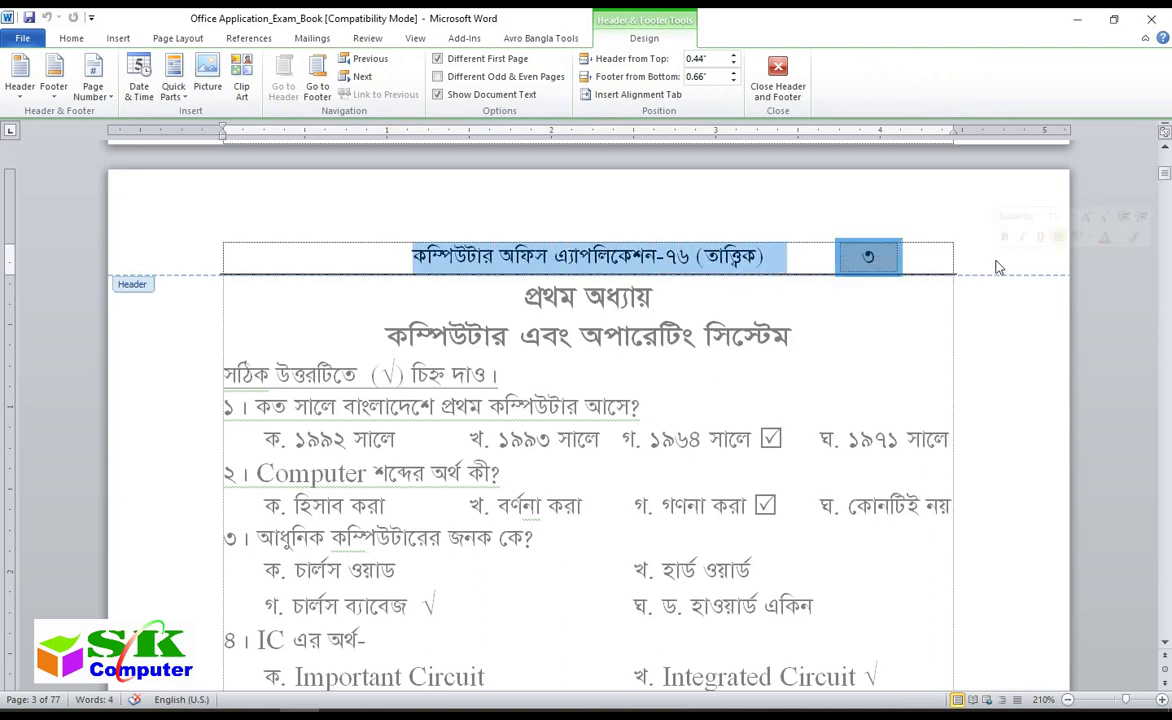
{"action": "key", "text": "Delete"}
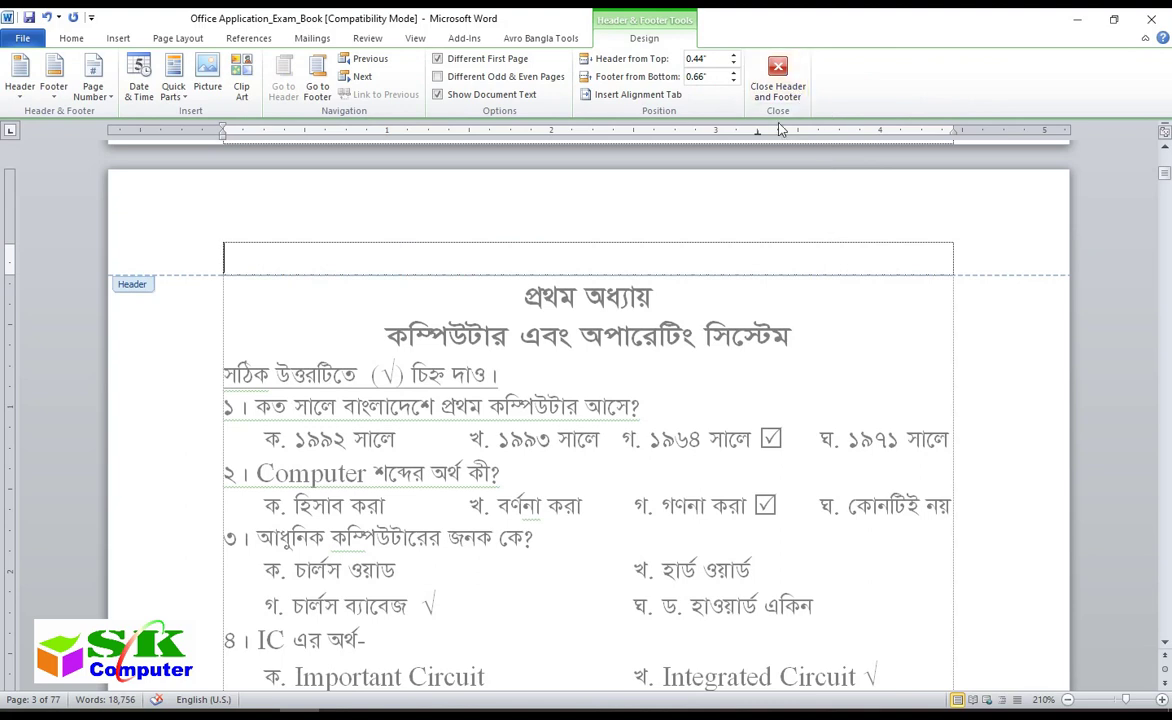
{"action": "left_click", "coordinate": [779, 85]}
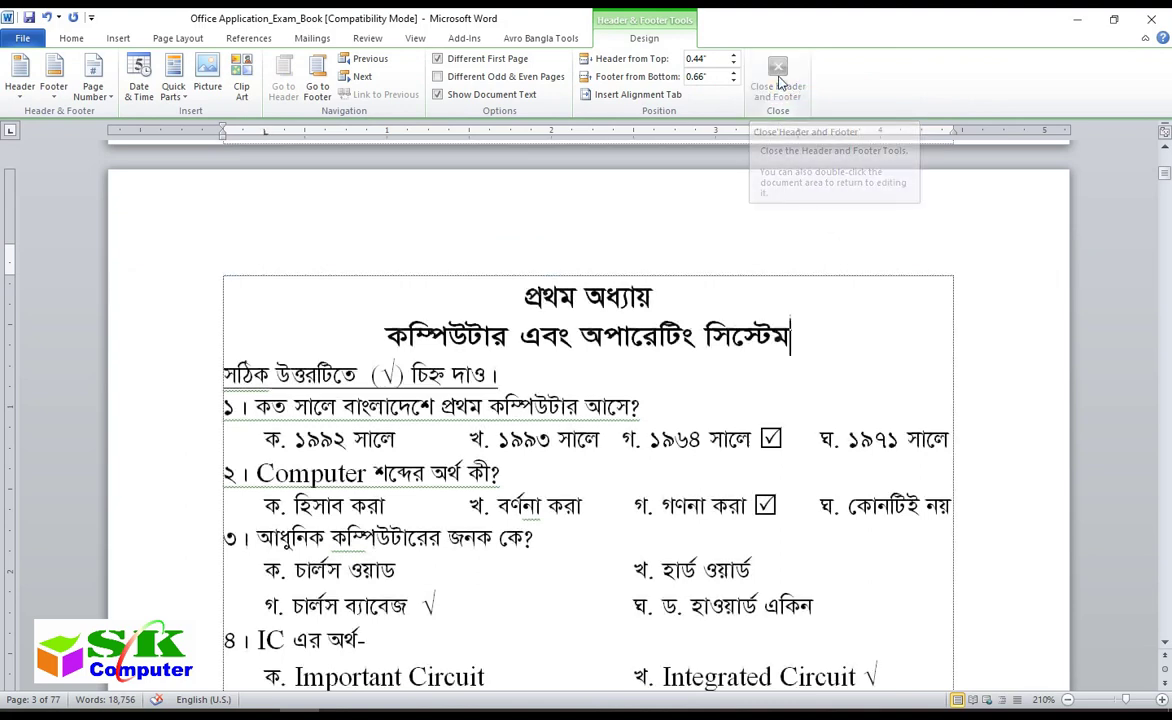
{"action": "left_click", "coordinate": [837, 317]}
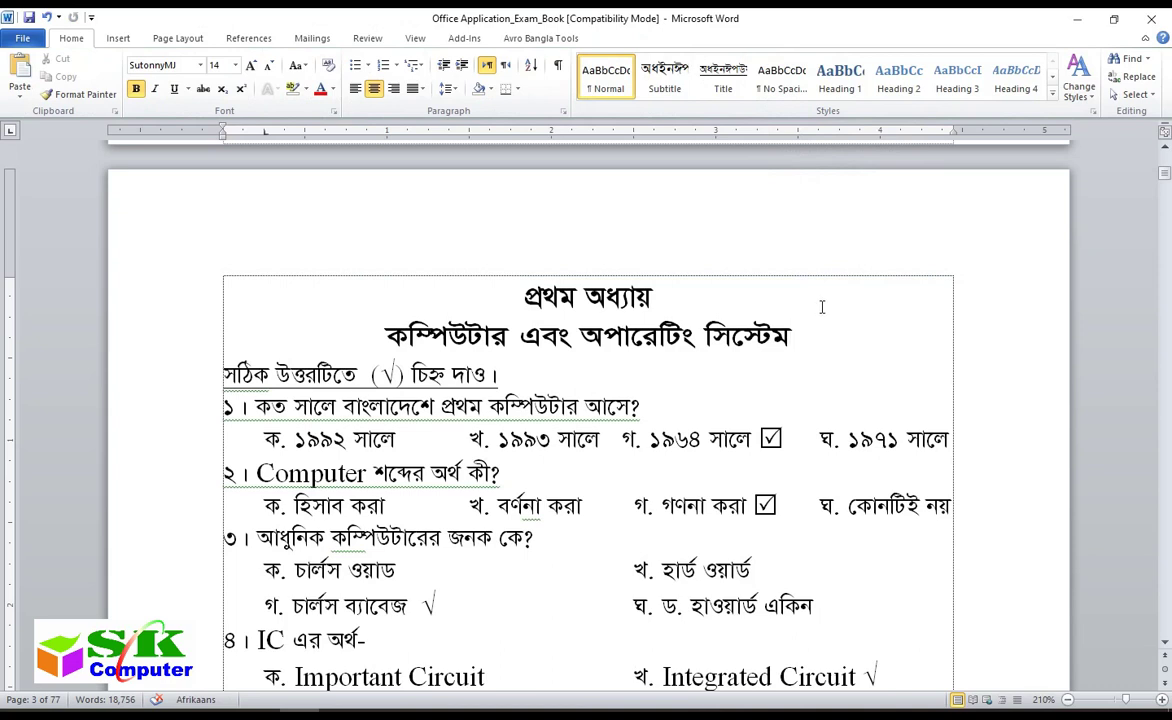
- Insert the Blank built-in header with its [Type text] placeholder
{"action": "left_click", "coordinate": [117, 39]}
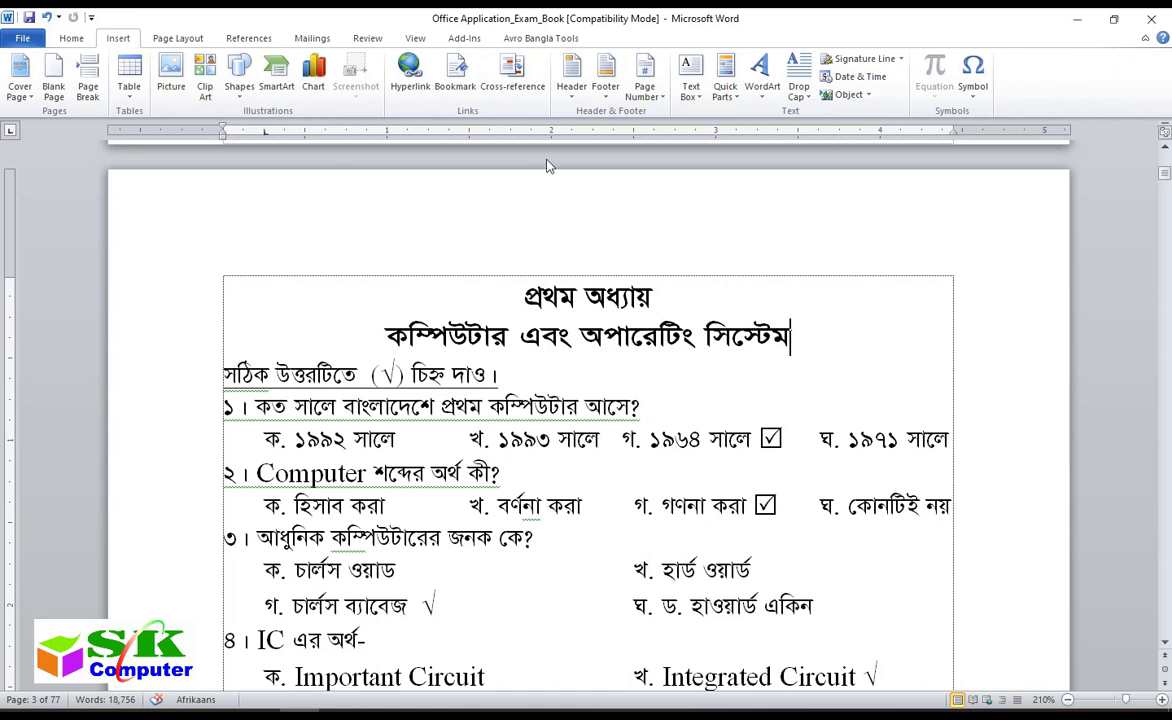
{"action": "left_click", "coordinate": [574, 90]}
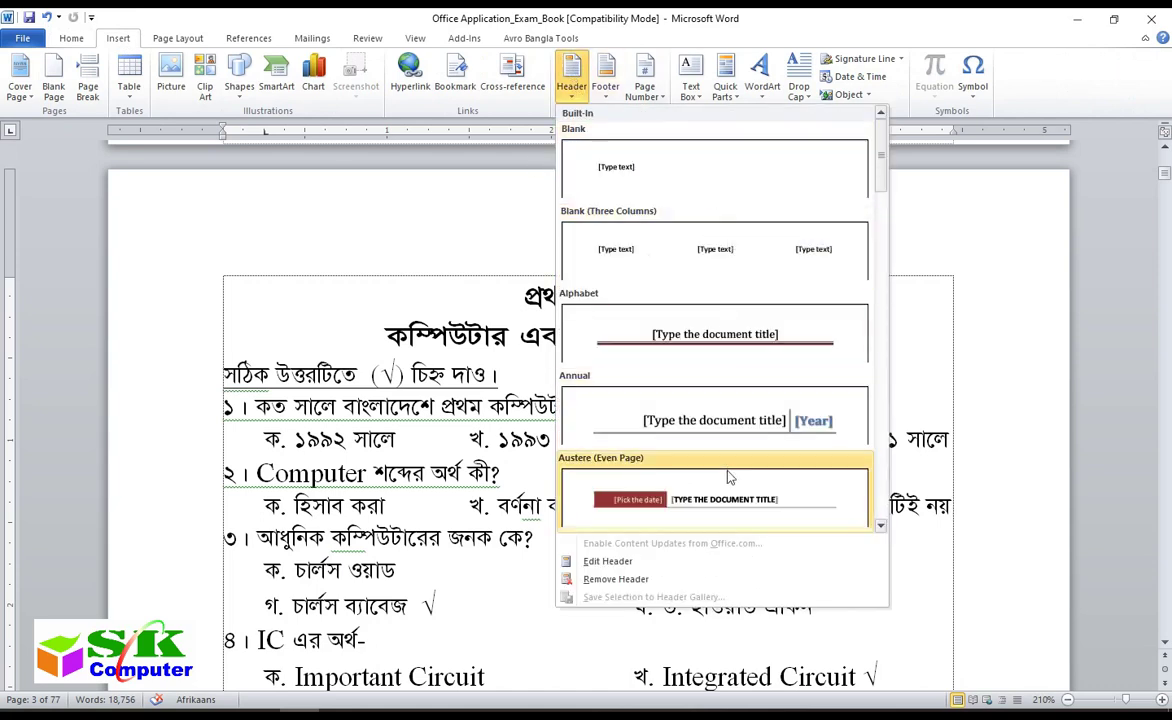
{"action": "left_click", "coordinate": [640, 182]}
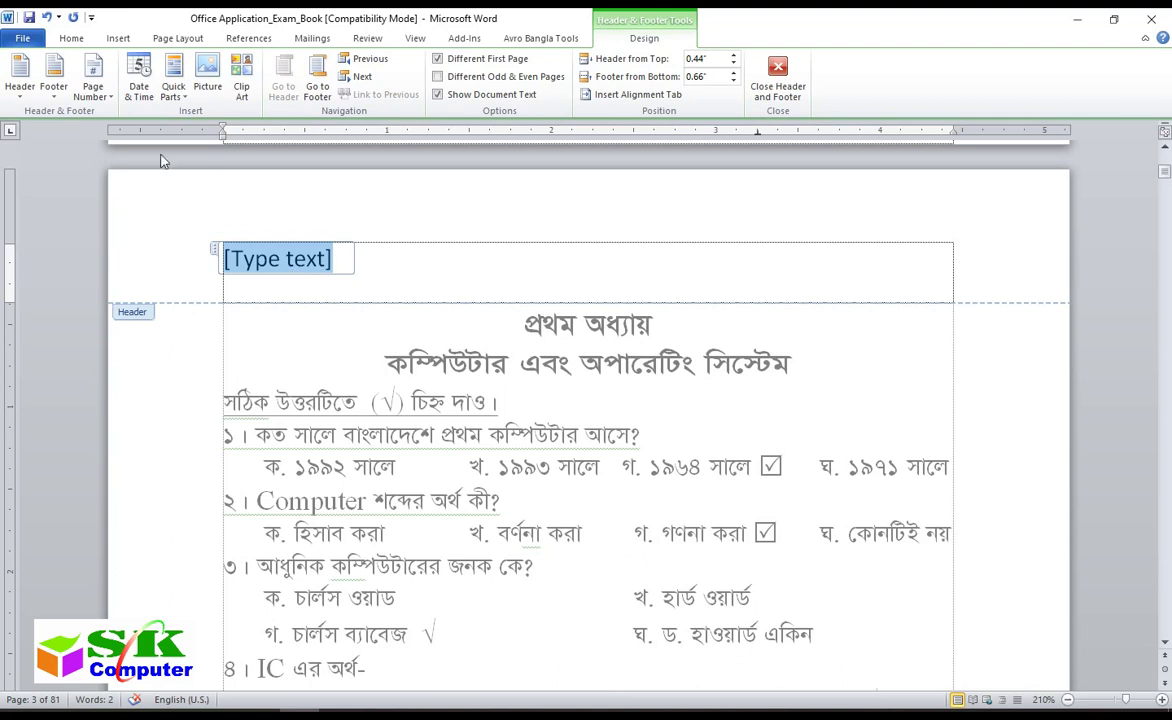
- Try a Bijoy Bengali font and a font size in the header, testing and erasing a few letters
{"action": "left_click", "coordinate": [71, 38]}
{"action": "left_click", "coordinate": [200, 65]}
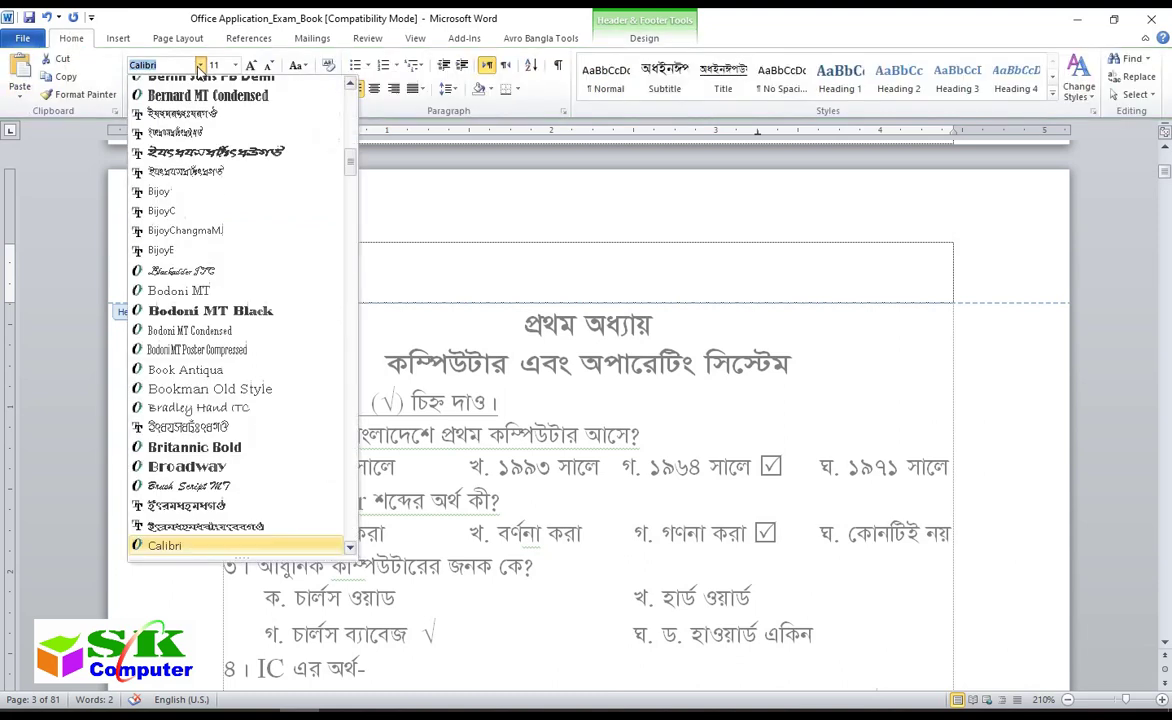
{"action": "scroll", "coordinate": [354, 155], "scroll_direction": "up", "scroll_amount": 1}
{"action": "scroll", "coordinate": [354, 155], "scroll_direction": "up", "scroll_amount": 10}
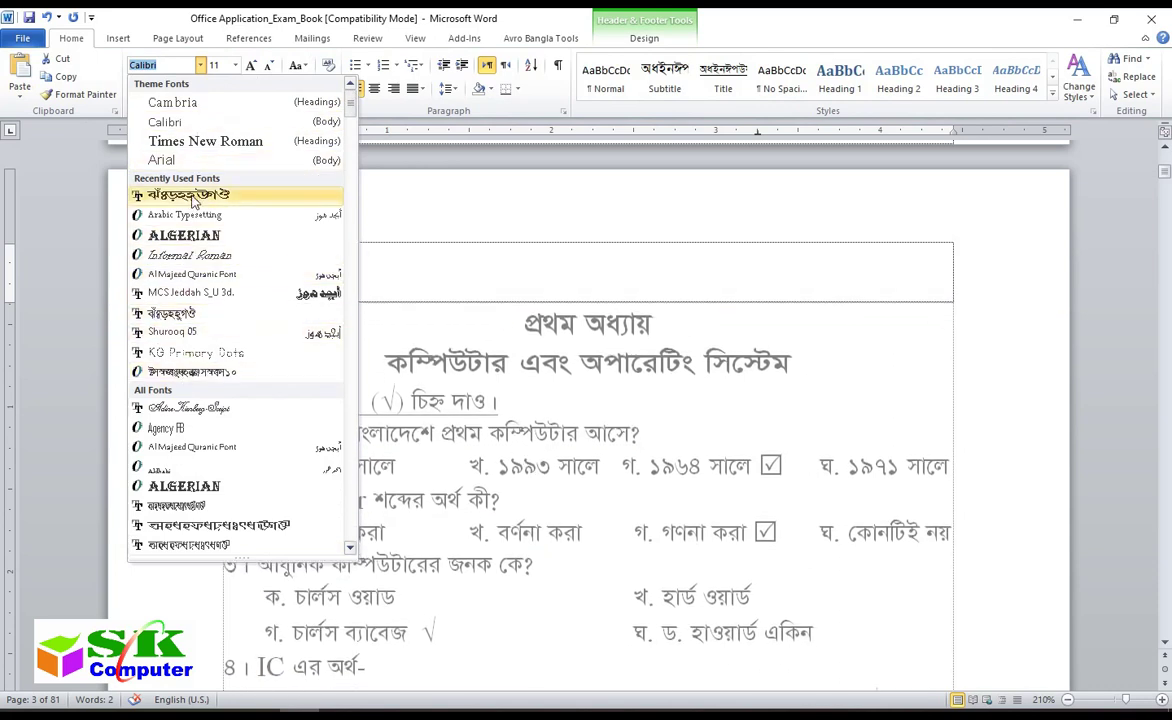
{"action": "left_click", "coordinate": [195, 315]}
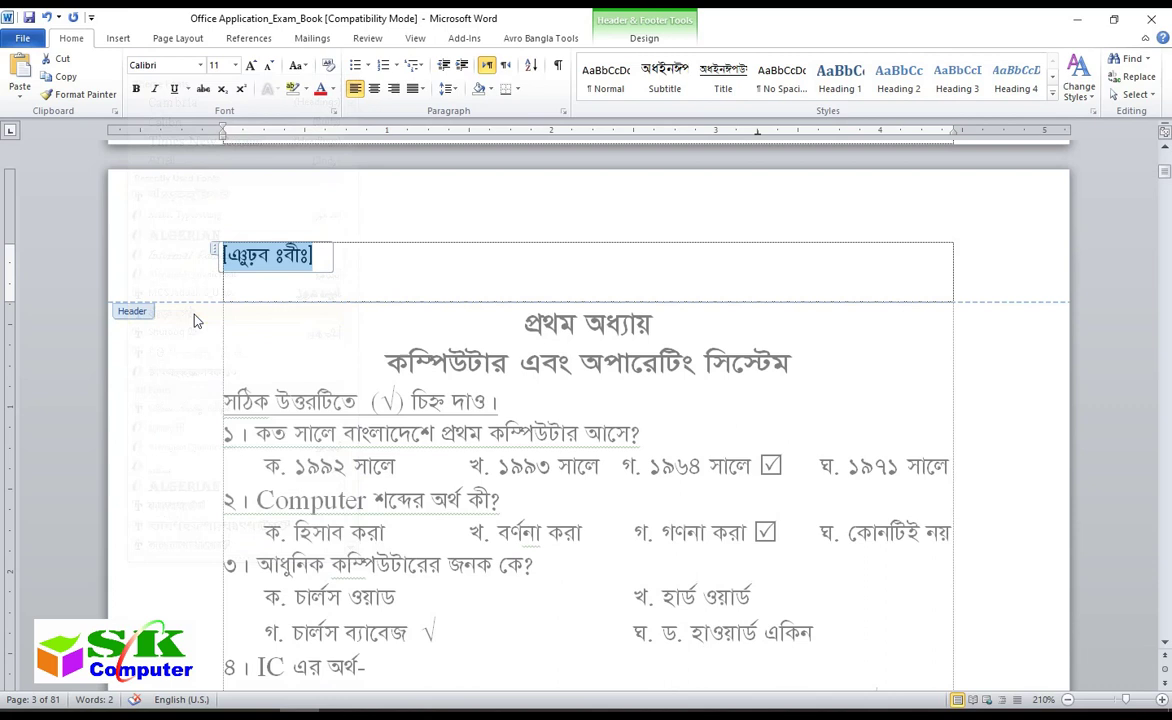
{"action": "left_click", "coordinate": [235, 65]}
{"action": "left_click", "coordinate": [220, 158]}
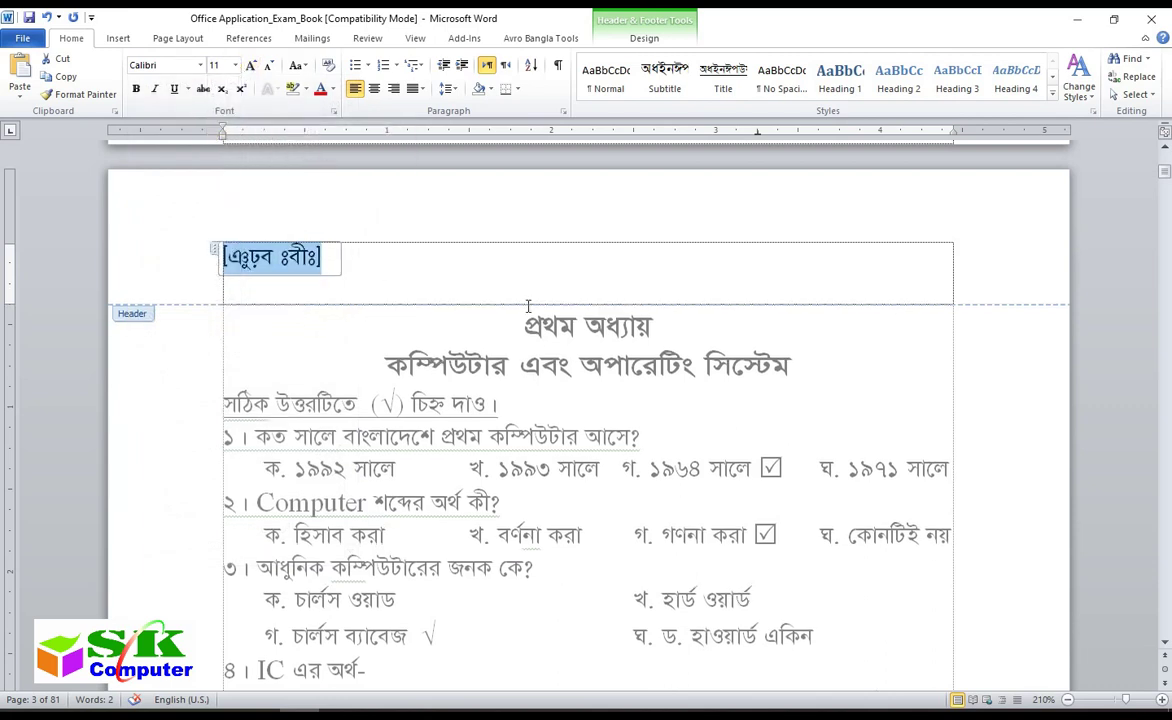
{"action": "type", "text": "`yZwv"}
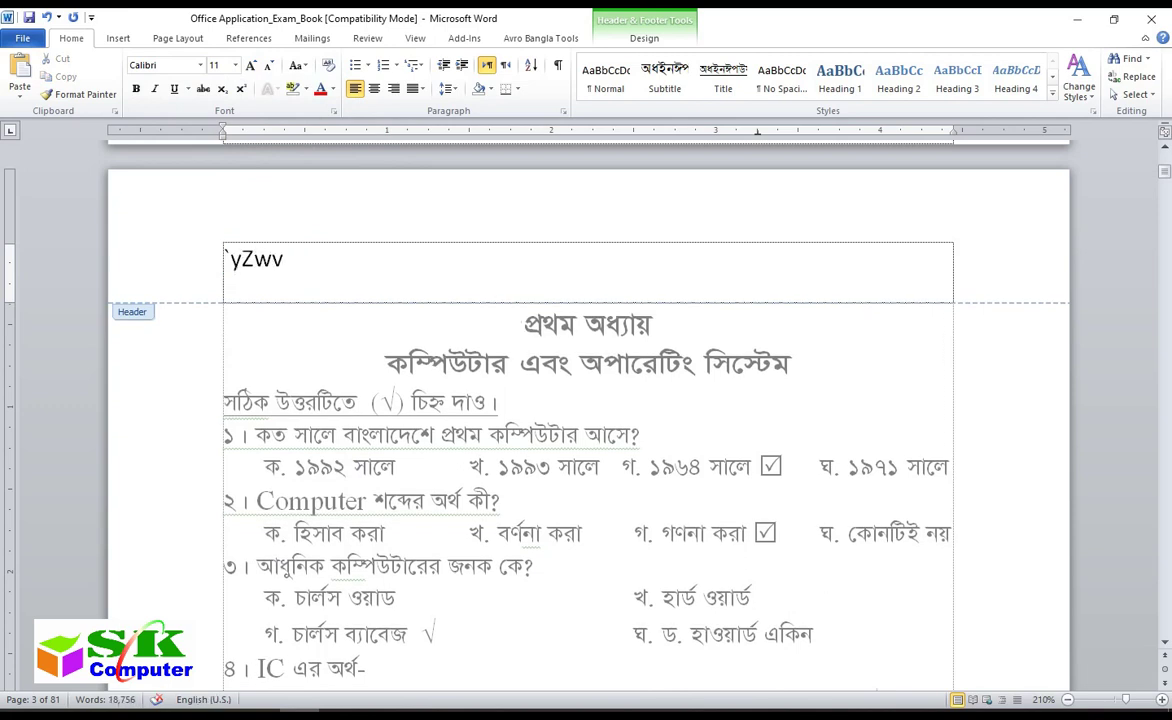
{"action": "key", "text": "BackSpace"}
{"action": "key", "text": "BackSpace"}
{"action": "key", "text": "BackSpace"}
{"action": "key", "text": "BackSpace"}
- Switch the header to SutonnyMJ and start typing the Bengali title 'কম্পিউটার অফিস'
{"action": "left_click", "coordinate": [200, 65]}
{"action": "left_click_drag", "start_coordinate": [350, 160], "coordinate": [350, 88]}
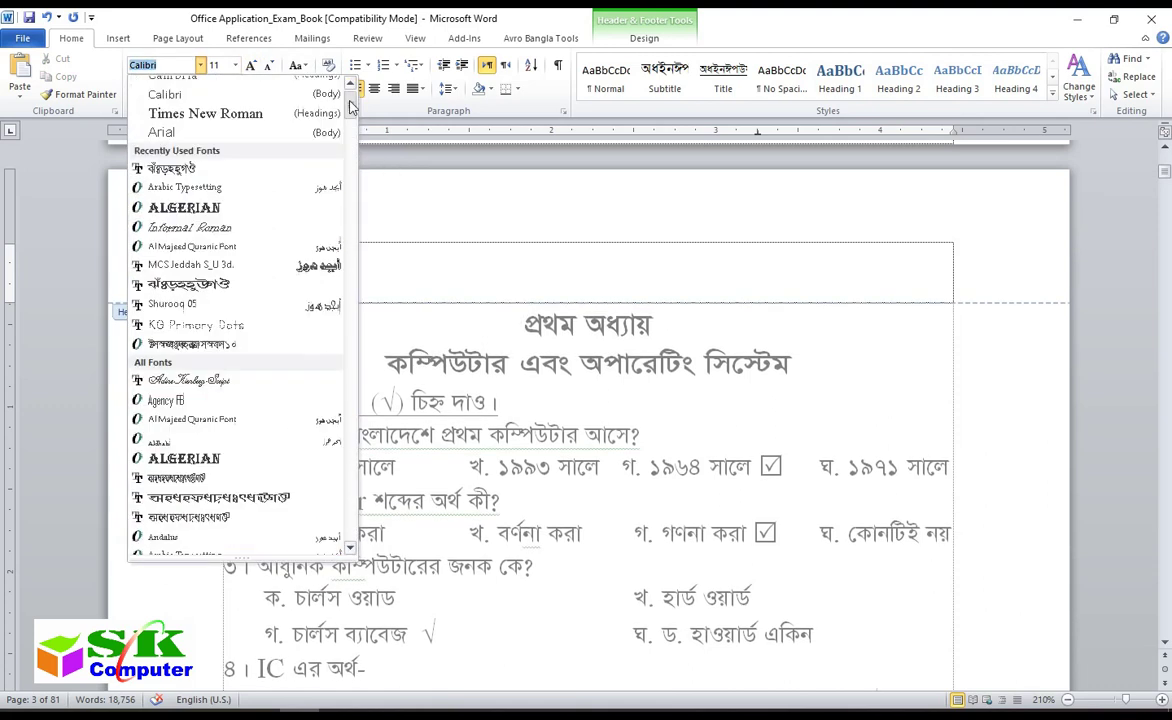
{"action": "left_click", "coordinate": [170, 196]}
{"action": "type", "text": "jKmb"}
{"action": "key", "text": "BackSpace"}
{"action": "key", "text": "BackSpace"}
{"action": "key", "text": "BackSpace"}
{"action": "key", "text": "BackSpace"}
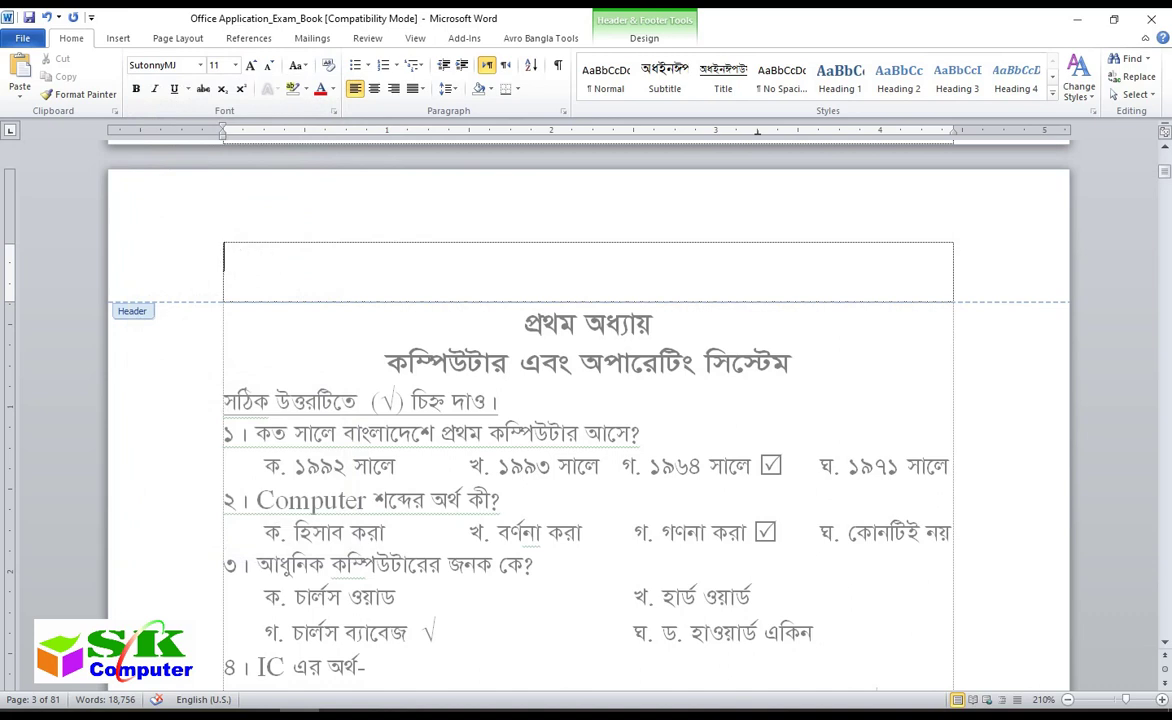
{"action": "type", "text": "kompiu"}
{"action": "type", "text": "Taofisplike"}
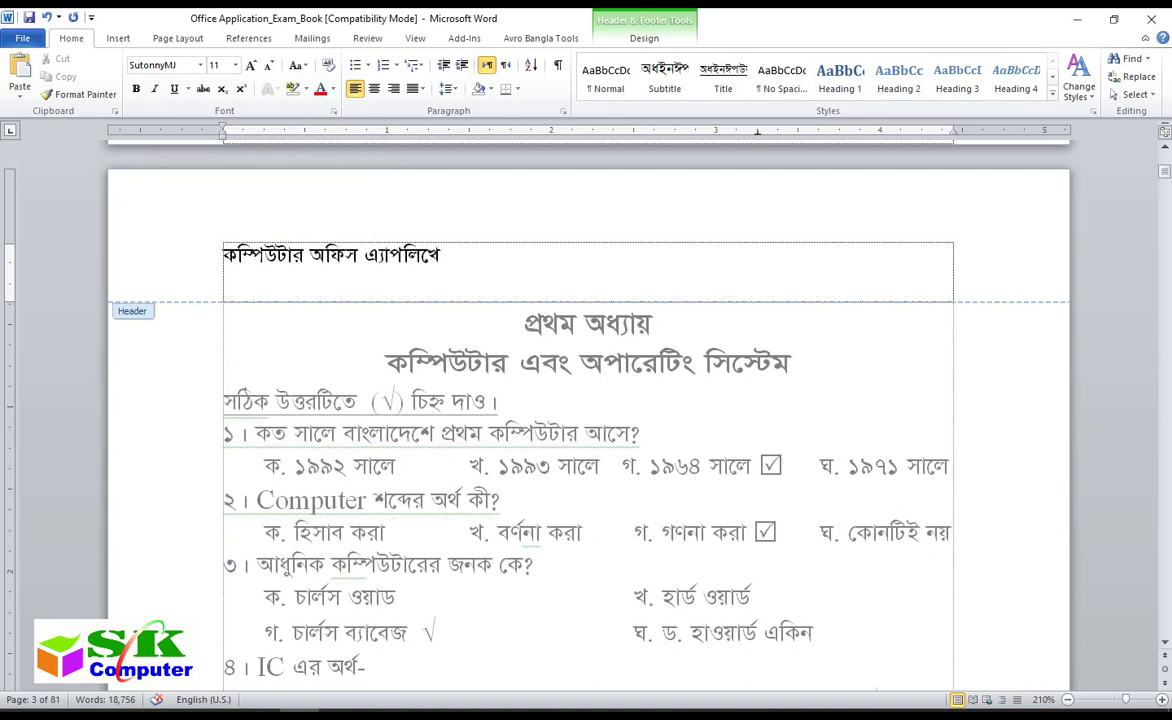
{"action": "type", "text": "sh"}
{"action": "type", "text": "6"}
- Remove the space before ৭৬ and the empty second line, leaving 'কম্পিউটার অফিস এ্যাপলিকেশন-৭৬' on one line
{"action": "key", "text": "Left"}
{"action": "key", "text": "BackSpace"}
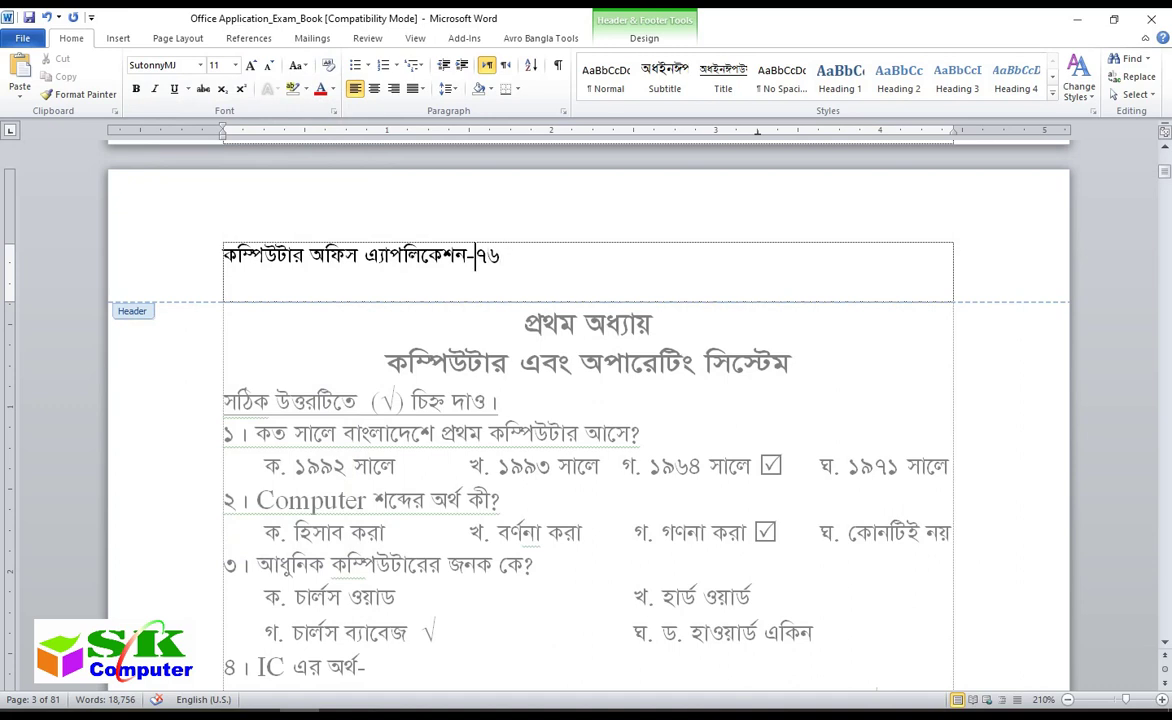
{"action": "left_click", "coordinate": [224, 291]}
{"action": "left_click", "coordinate": [229, 288]}
{"action": "key", "text": "BackSpace"}
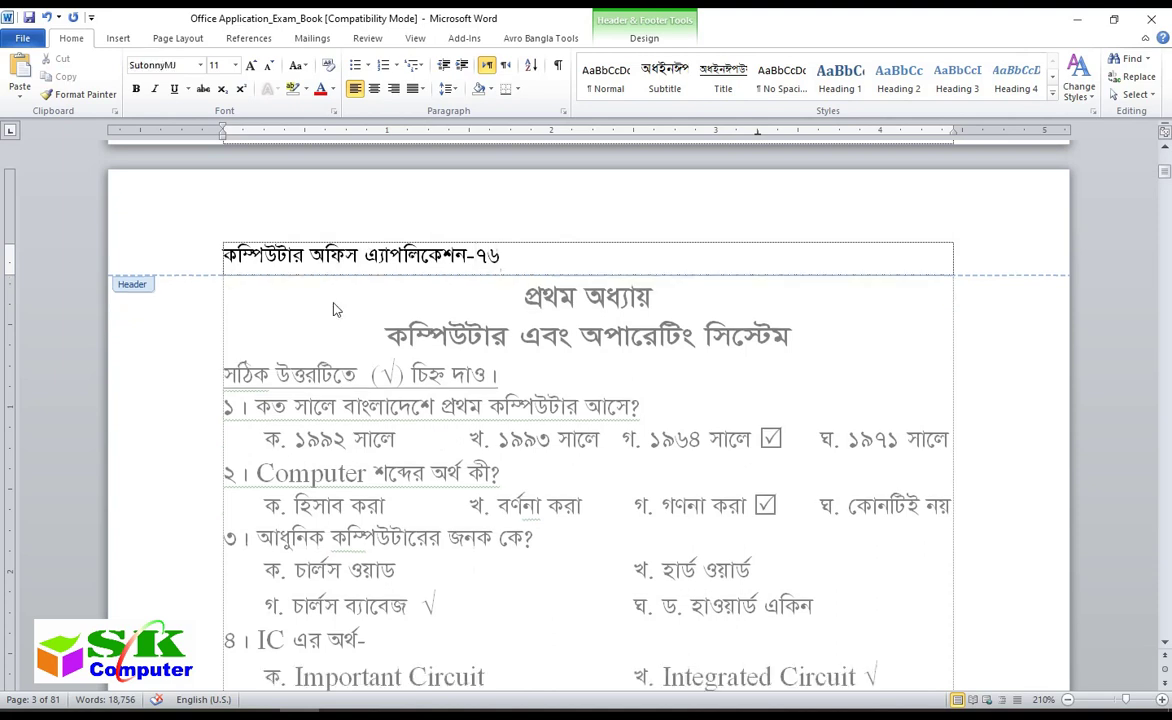
{"action": "left_click", "coordinate": [456, 255]}
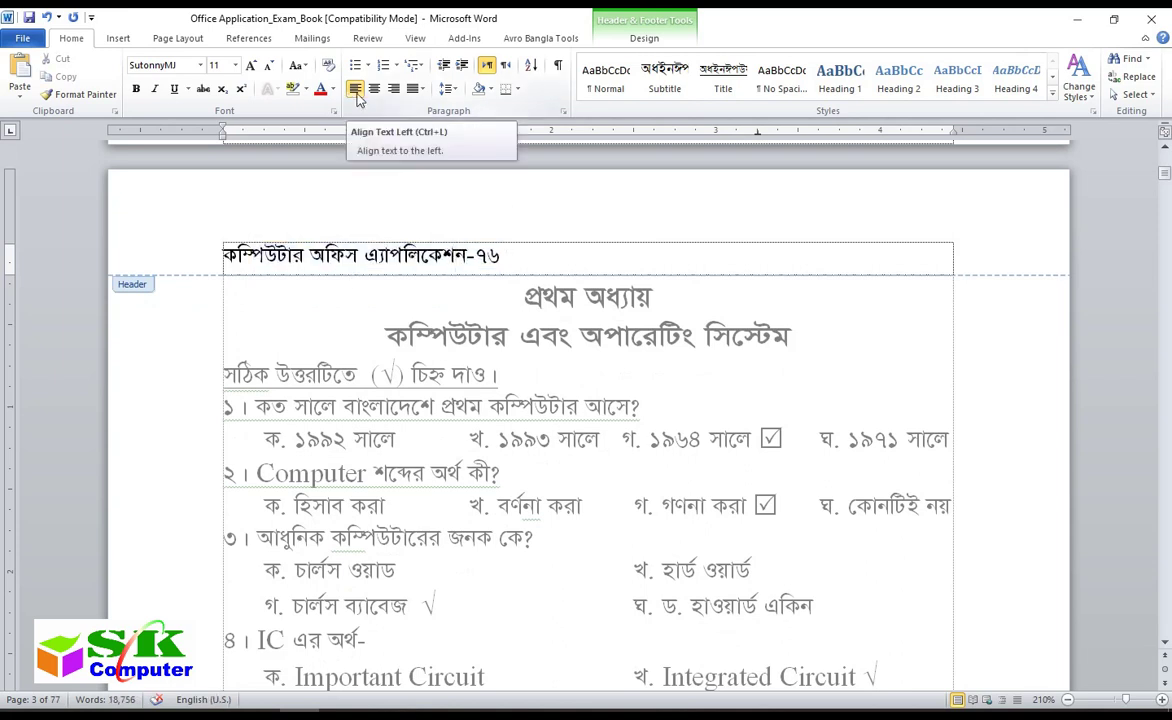
- Centre the header line after trying left and right alignment
{"action": "left_click", "coordinate": [374, 89]}
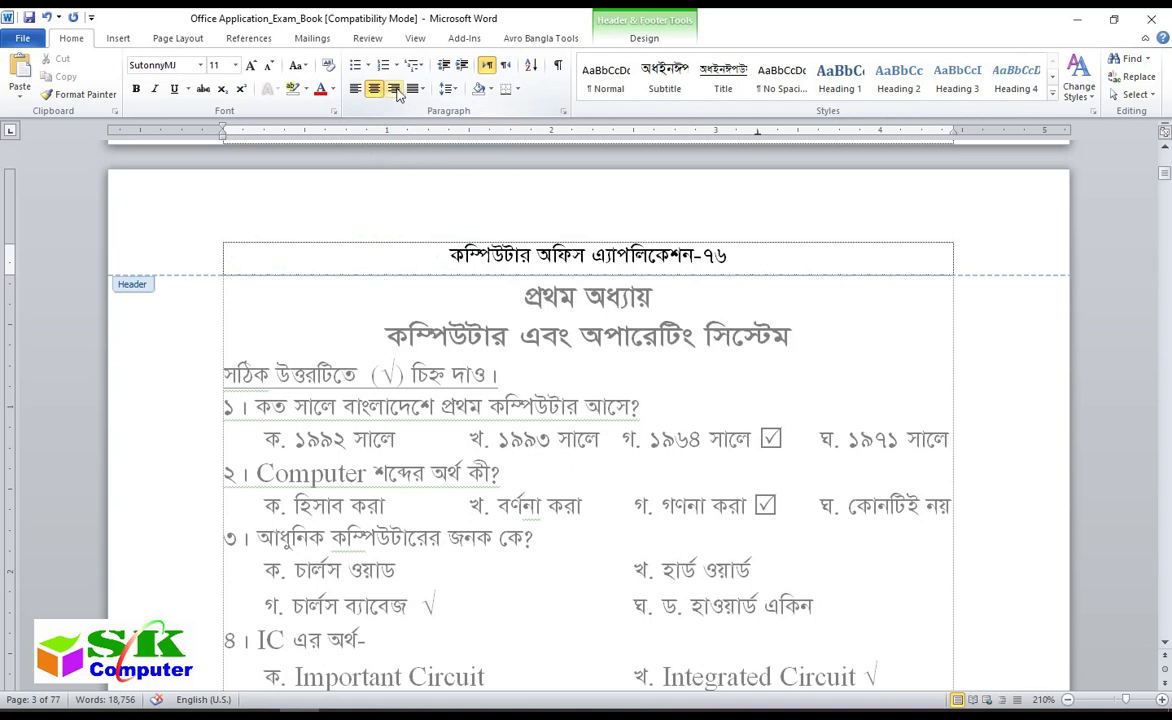
{"action": "key", "text": "ctrl+r"}
{"action": "left_click", "coordinate": [355, 89]}
{"action": "left_click", "coordinate": [374, 89]}
{"action": "left_click", "coordinate": [392, 89]}
{"action": "left_click", "coordinate": [374, 89]}
- Select the whole header line, try an underline on it, then remove it again
{"action": "left_click_drag", "start_coordinate": [392, 250], "coordinate": [750, 266]}
{"action": "left_click", "coordinate": [606, 248]}
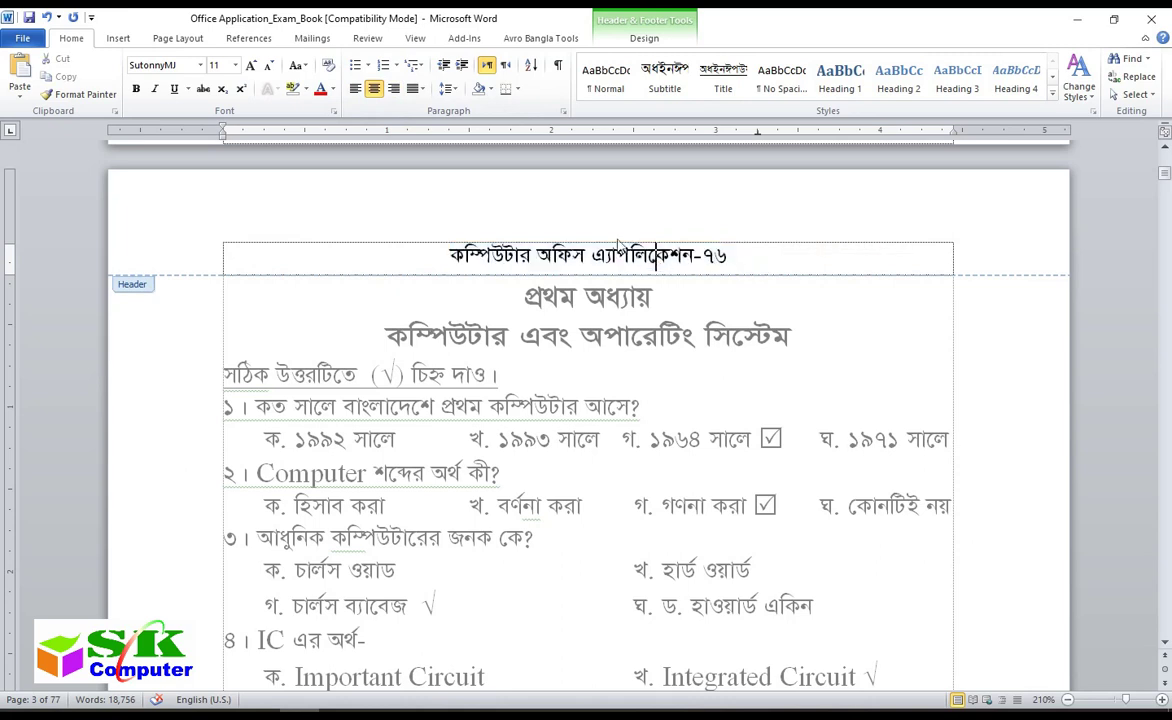
{"action": "left_click", "coordinate": [178, 90]}
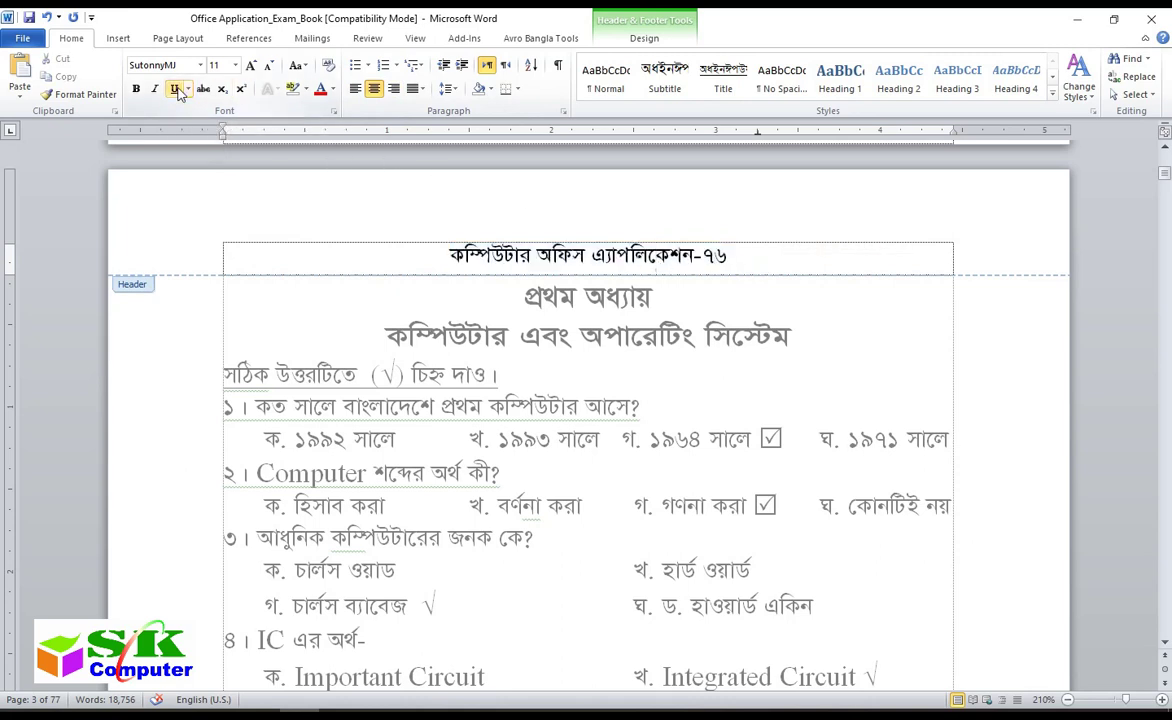
{"action": "left_click", "coordinate": [772, 255]}
{"action": "triple_click", "coordinate": [772, 255]}
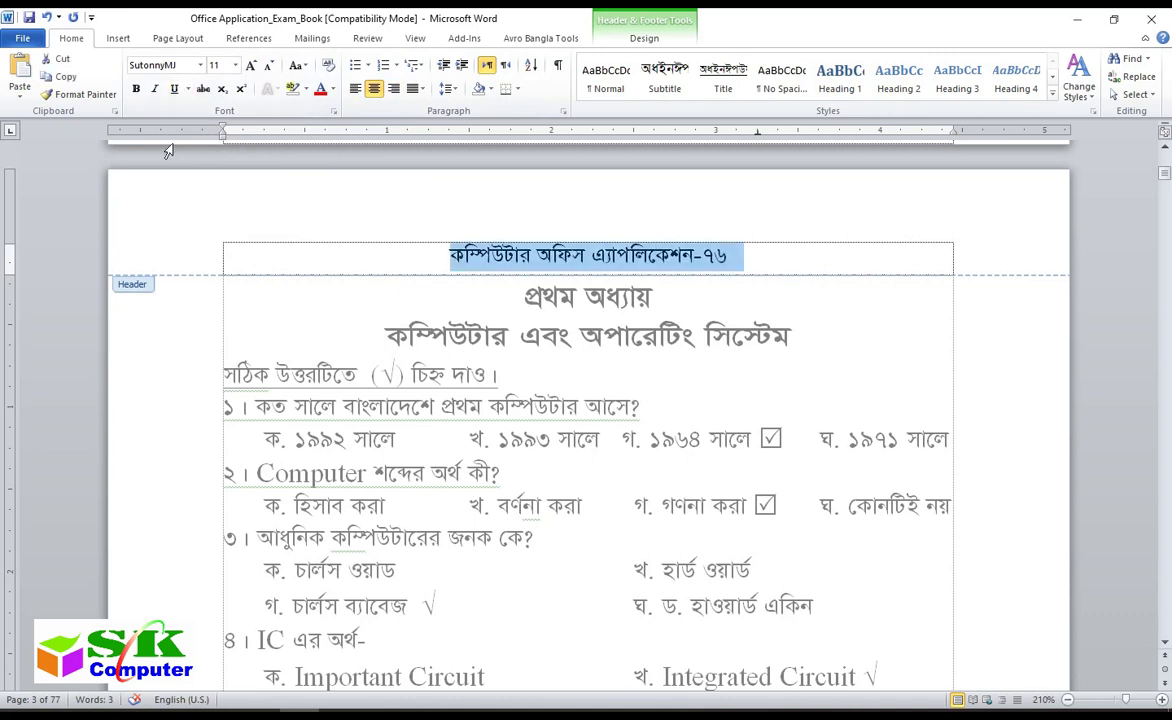
{"action": "left_click", "coordinate": [178, 90]}
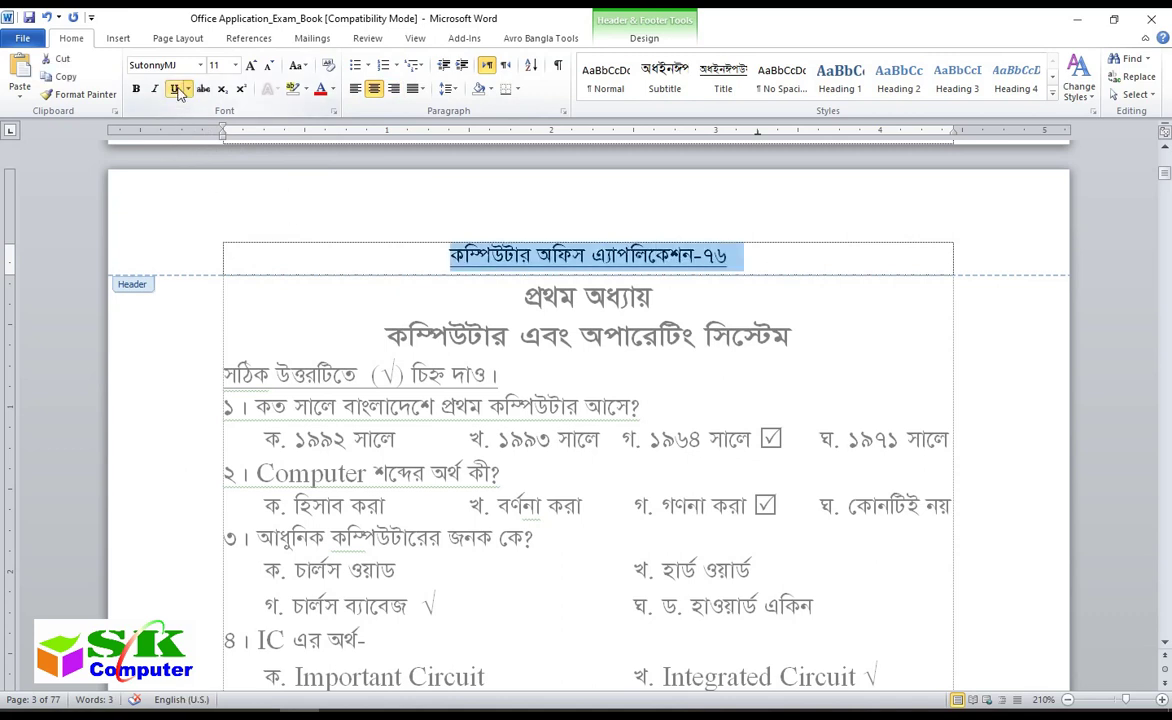
{"action": "left_click", "coordinate": [177, 89]}
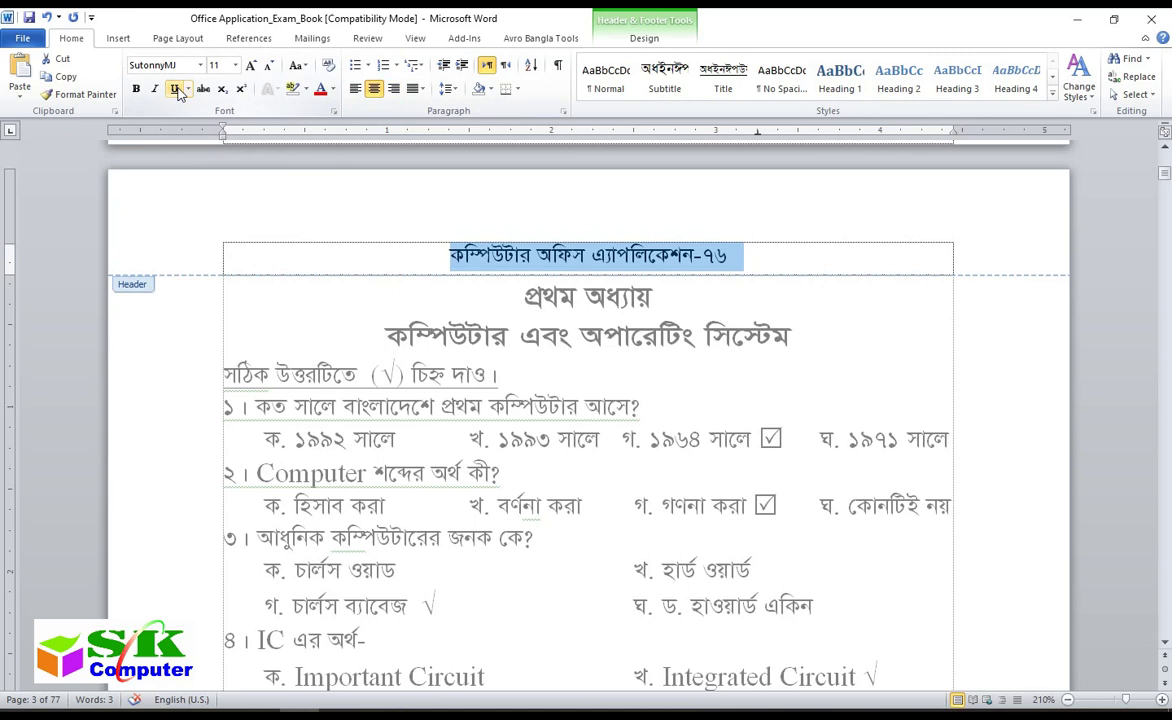
{"action": "left_click", "coordinate": [463, 257]}
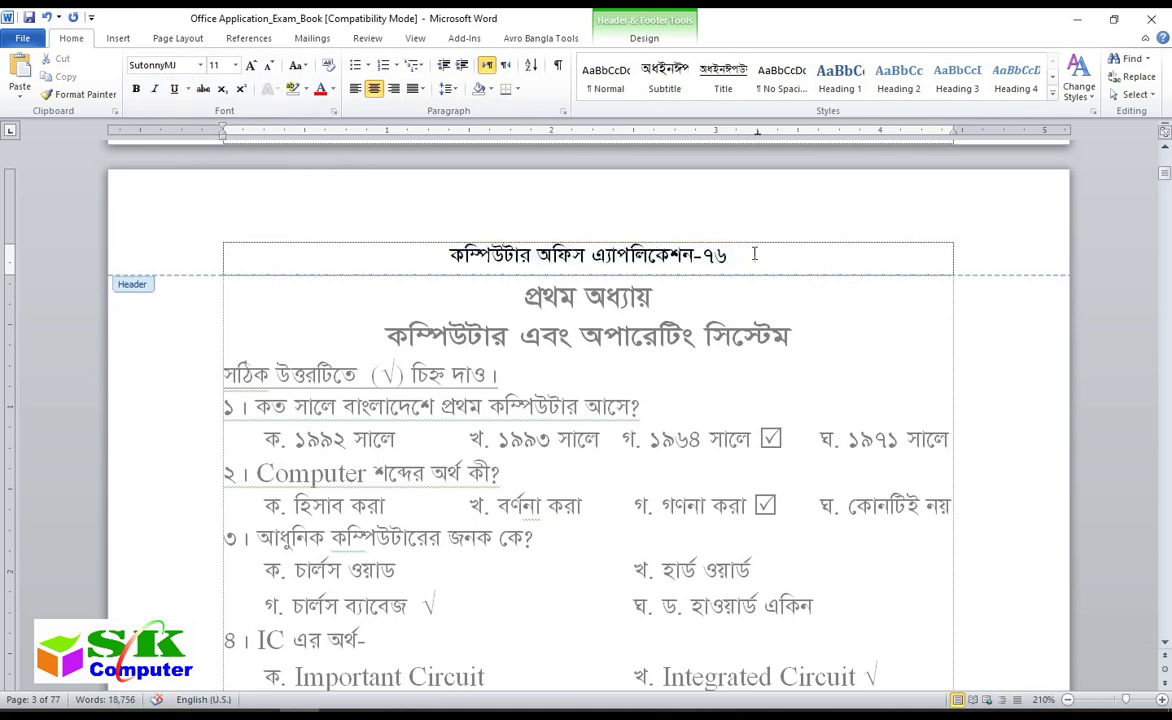
- Add a solid bottom border beneath the centred header line
{"action": "left_click", "coordinate": [518, 92]}
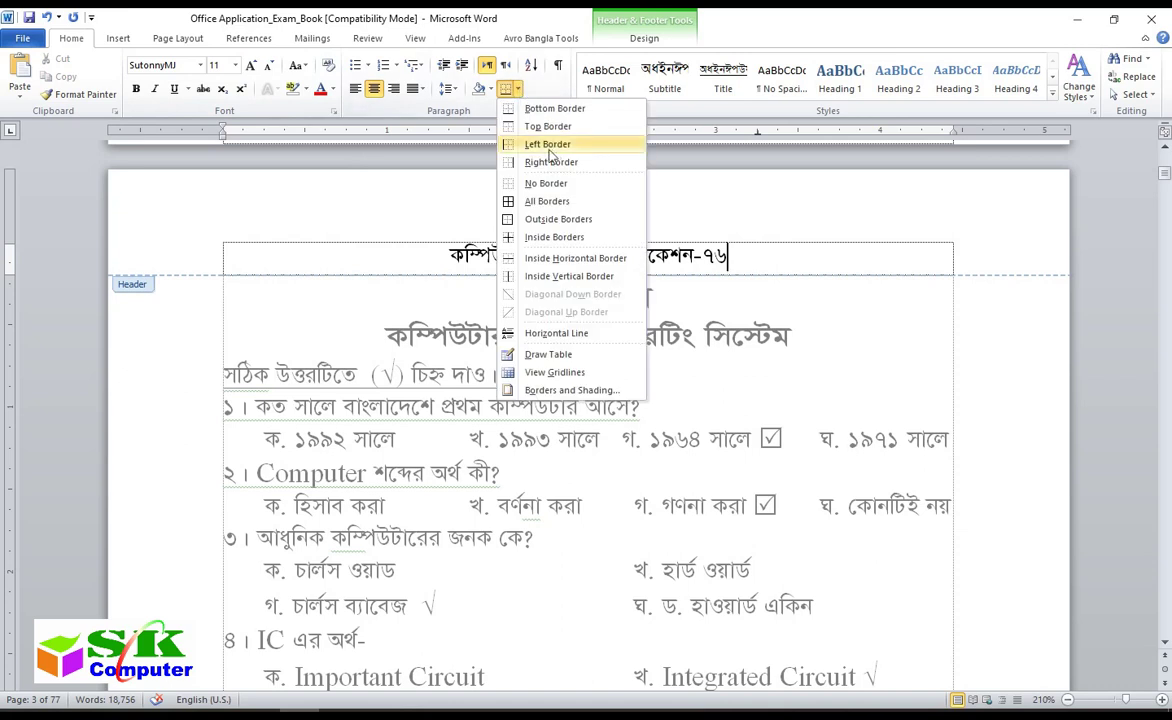
{"action": "left_click", "coordinate": [556, 110]}
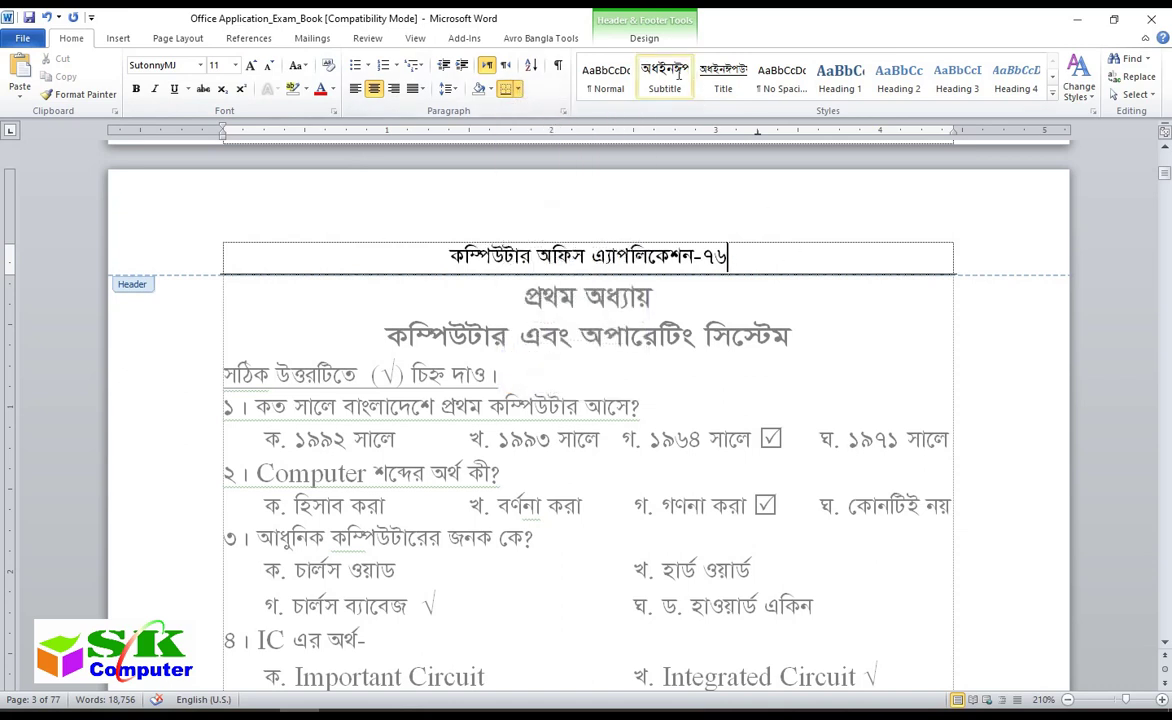
{"action": "left_click", "coordinate": [644, 39]}
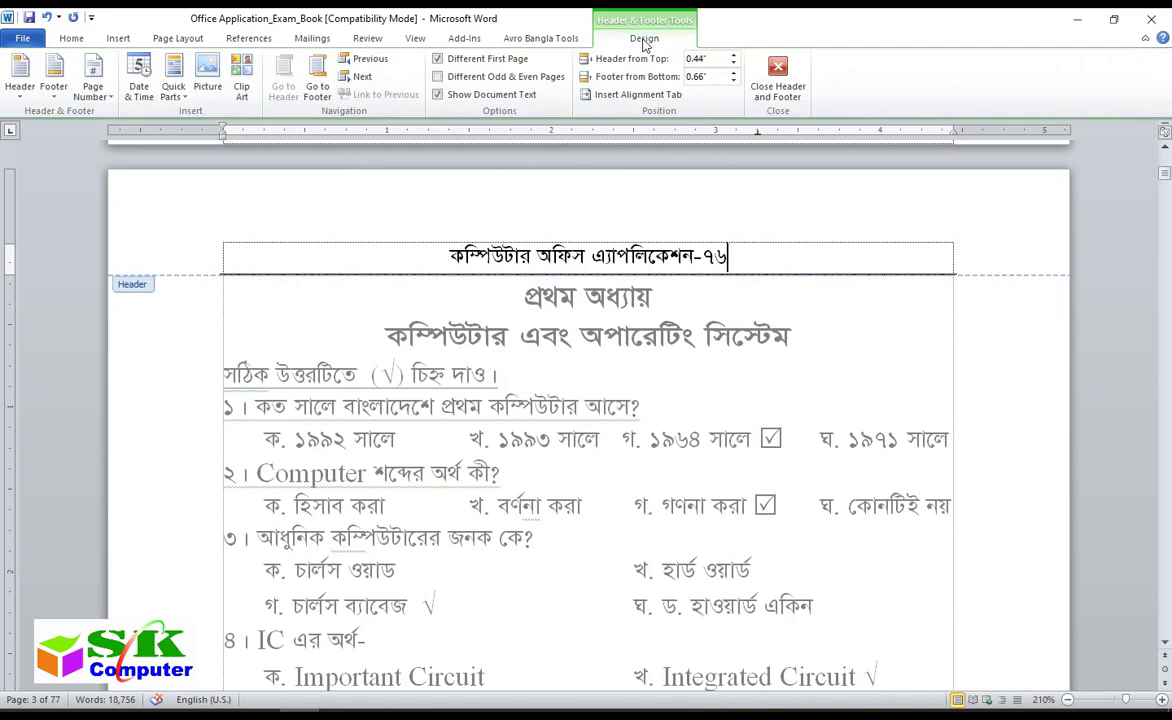
- Close the header and check the bordered header in the print preview, then return to the document
{"action": "left_click", "coordinate": [766, 80]}
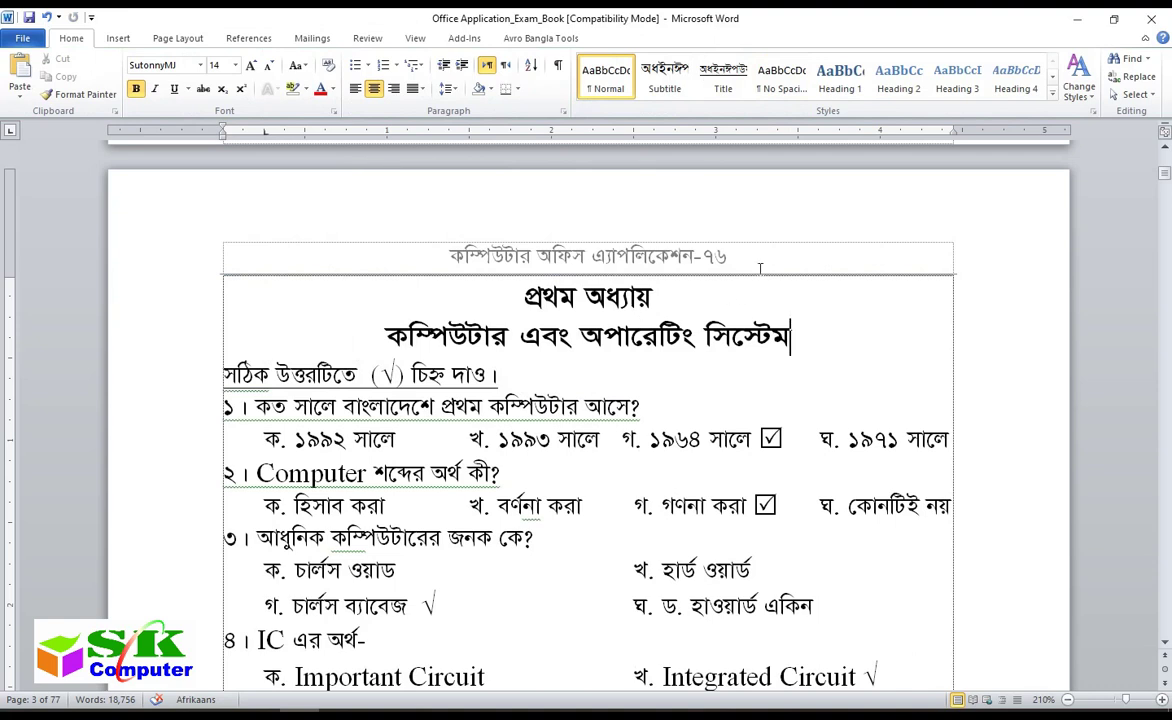
{"action": "key", "text": "Up"}
{"action": "left_click", "coordinate": [24, 39]}
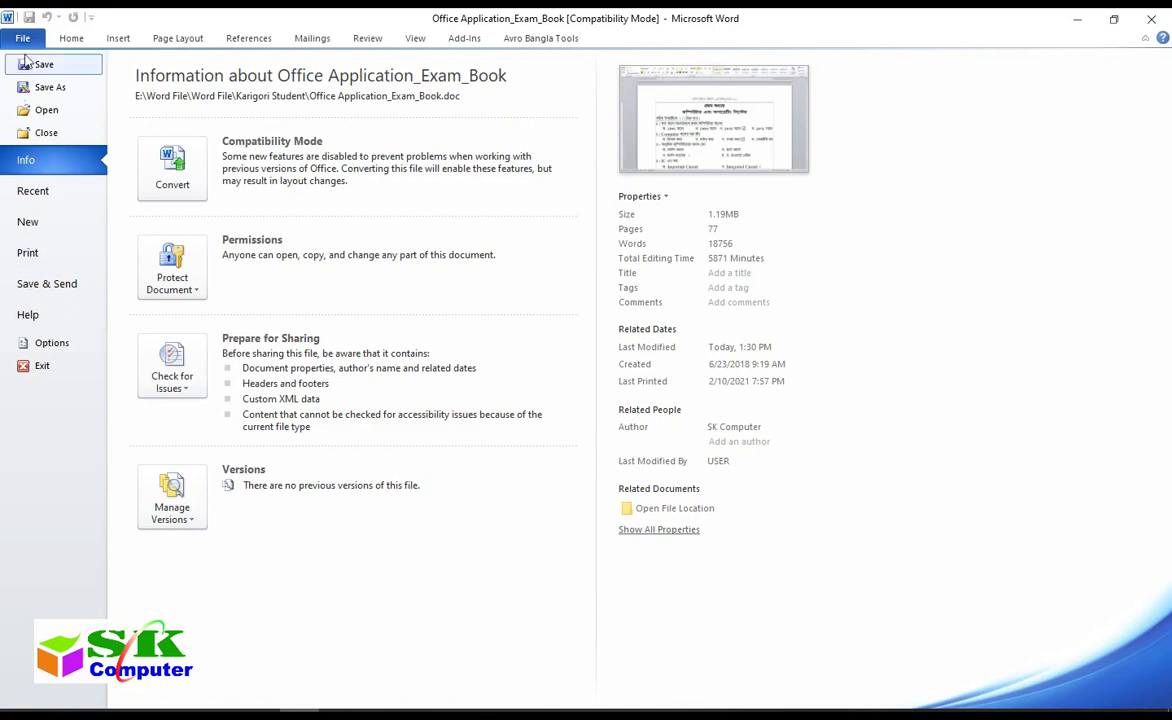
{"action": "left_click", "coordinate": [42, 255]}
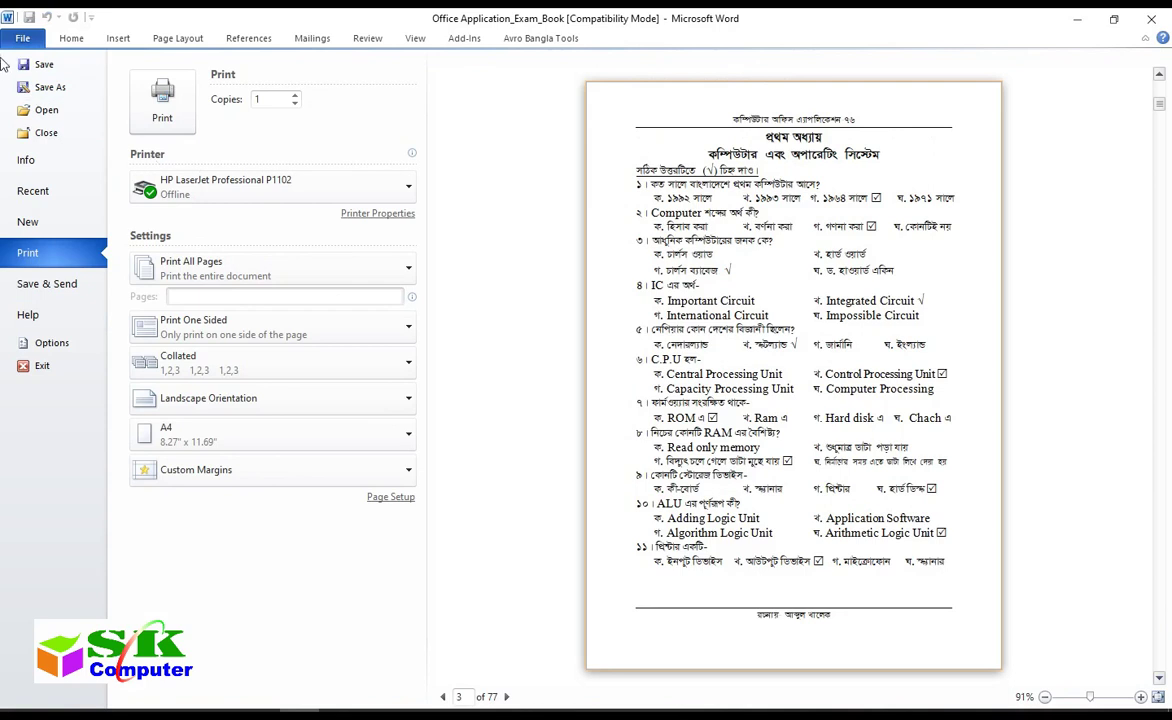
{"action": "left_click", "coordinate": [66, 42]}
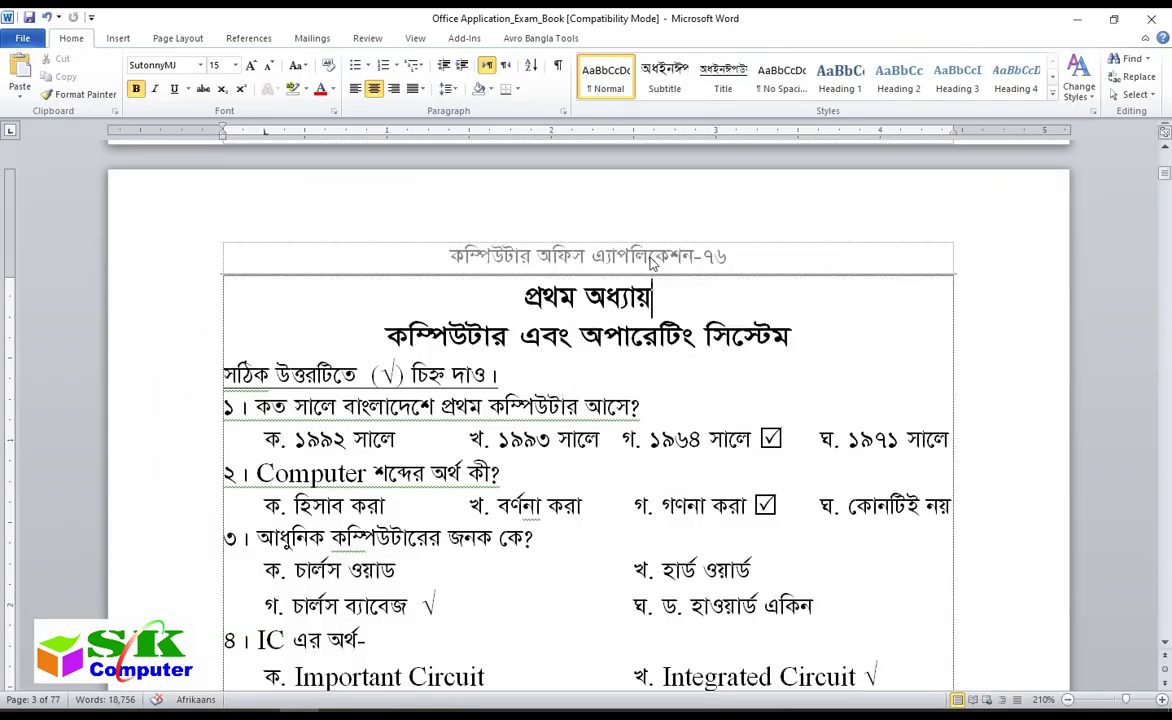
- Delete the 'কম্পিউটার অফিস এ্যাপলিকেশন-৭৬' header text and close header editing
{"action": "double_click", "coordinate": [650, 262]}
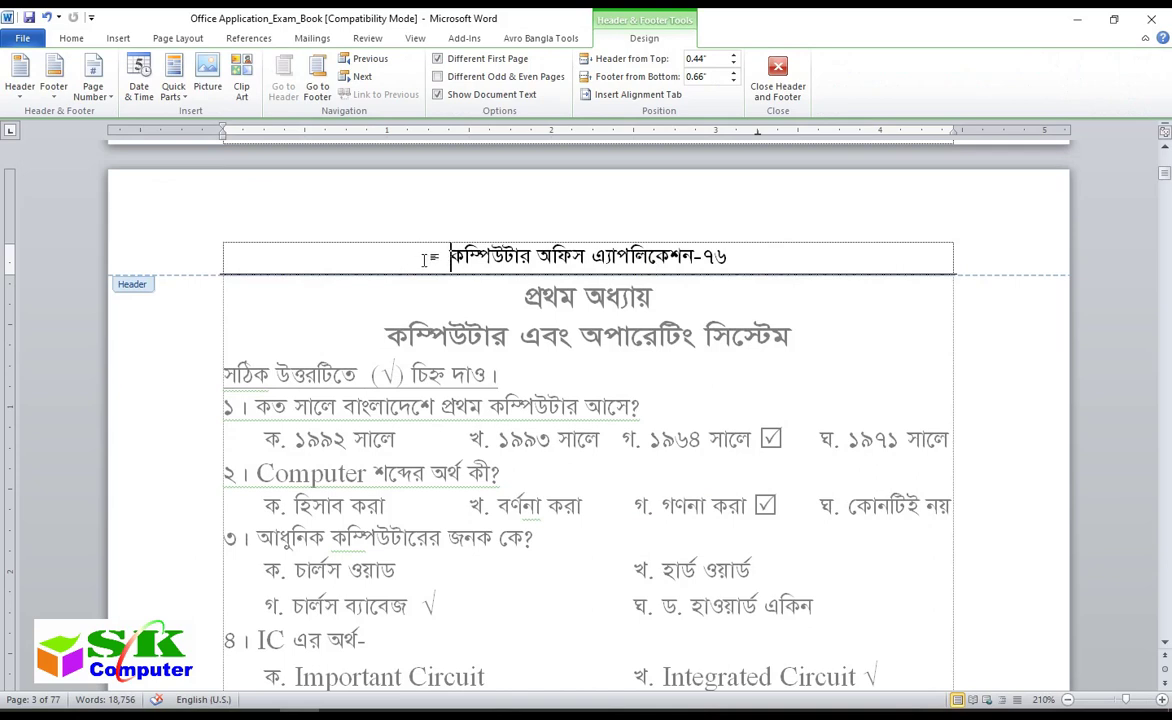
{"action": "left_click_drag", "start_coordinate": [398, 256], "coordinate": [765, 265]}
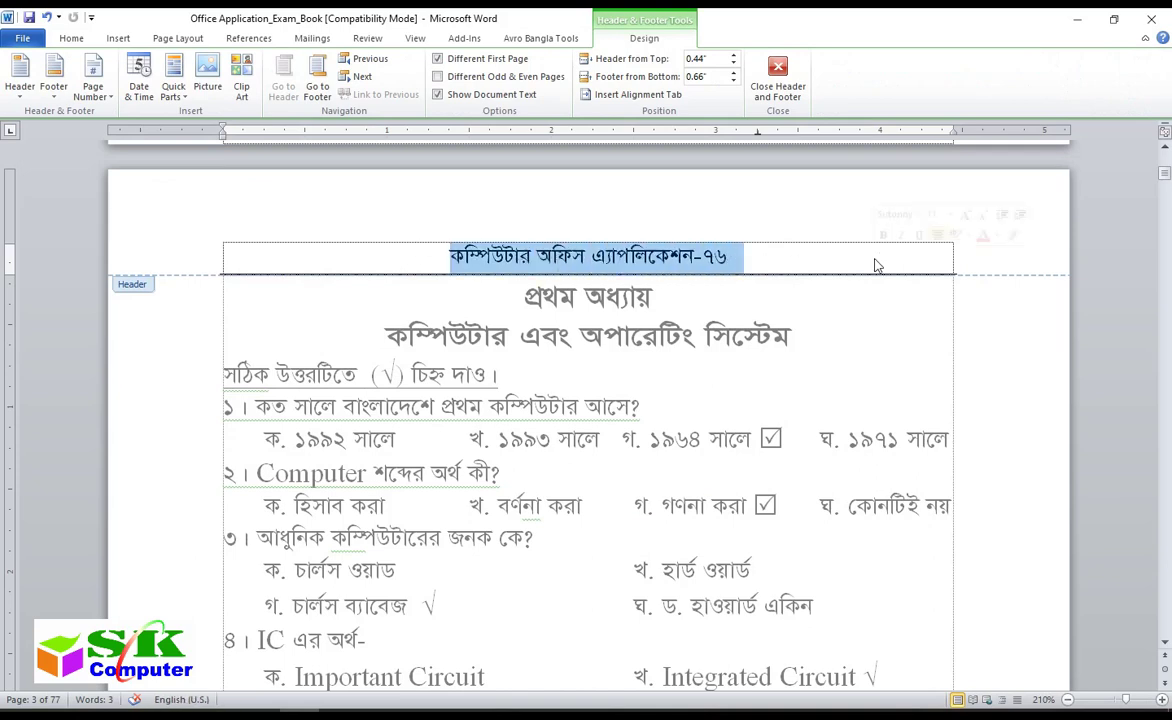
{"action": "key", "text": "Delete"}
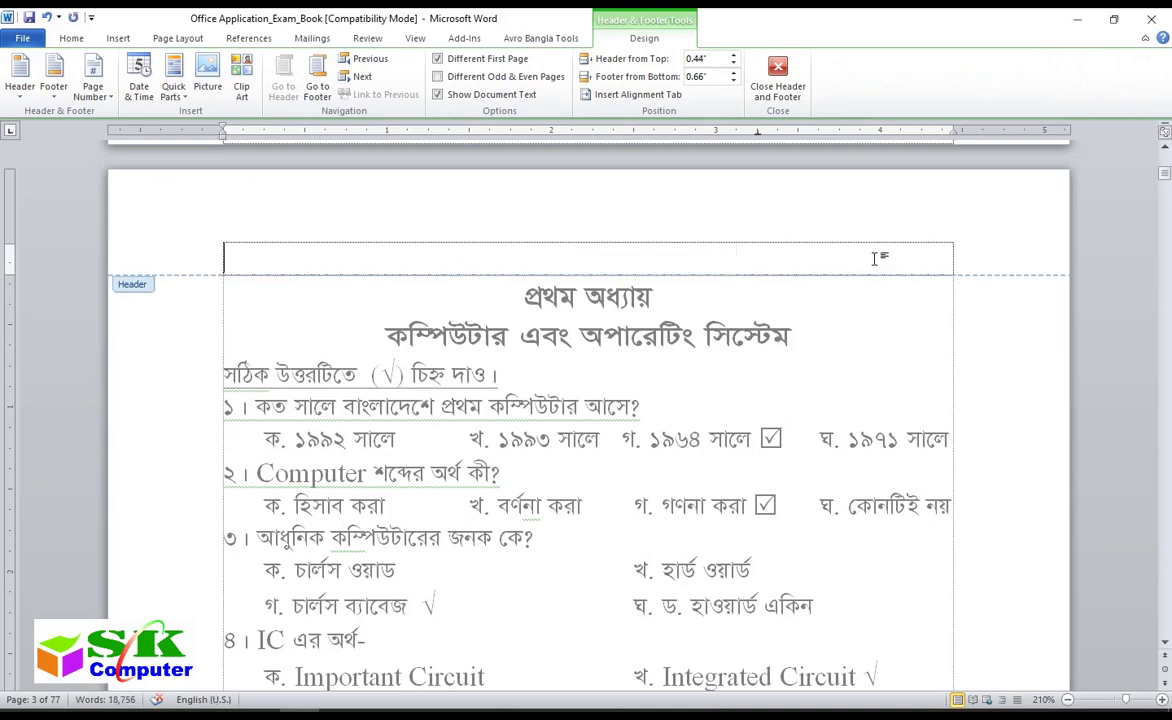
{"action": "left_click", "coordinate": [779, 84]}
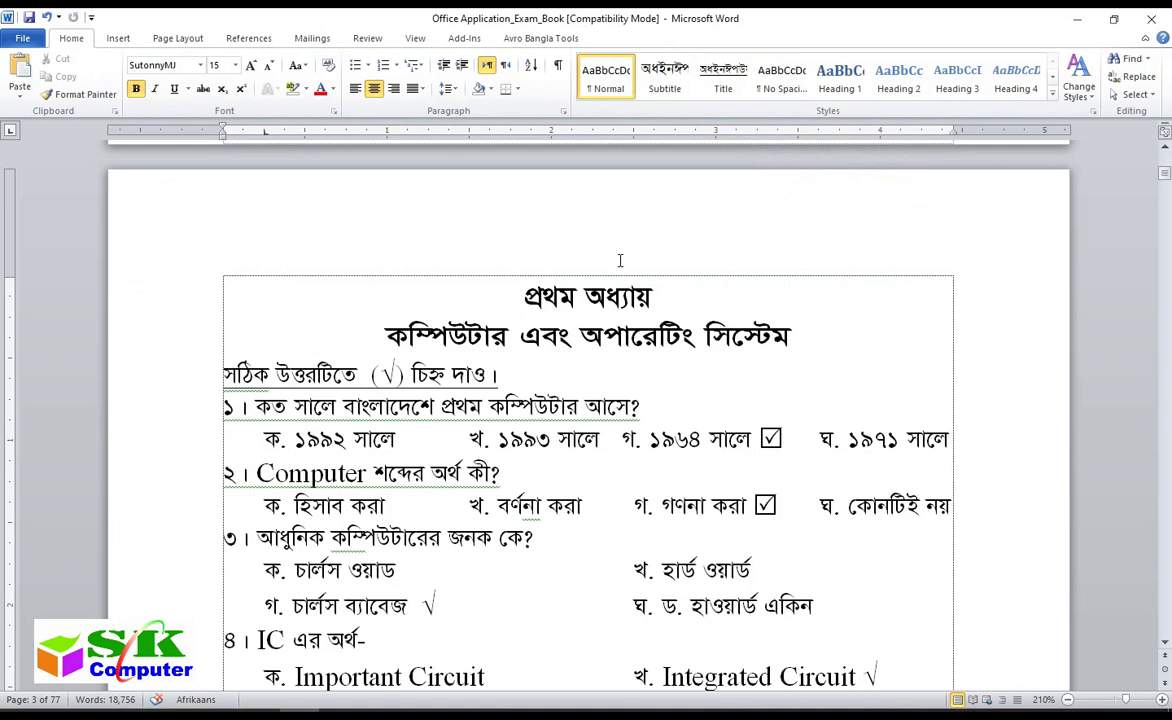
- With the cursor in the page 3 heading, bring up the Page Number placement options, briefly checking Footer layouts
{"action": "left_click", "coordinate": [846, 333]}
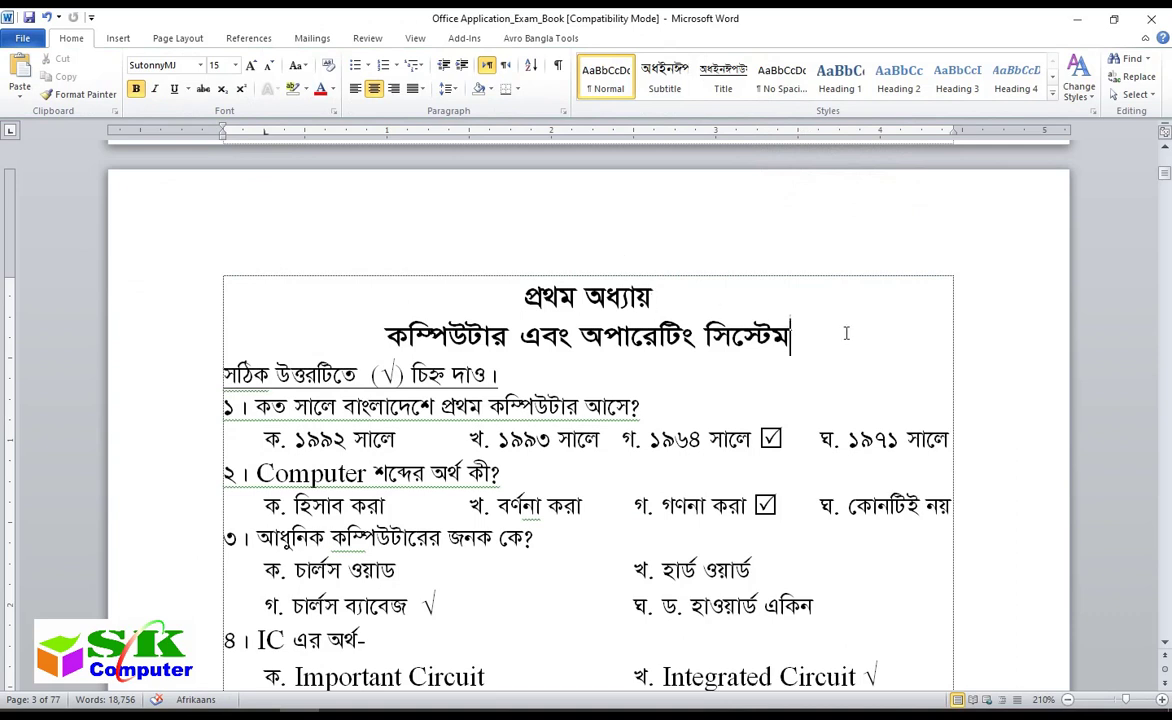
{"action": "left_click", "coordinate": [115, 39]}
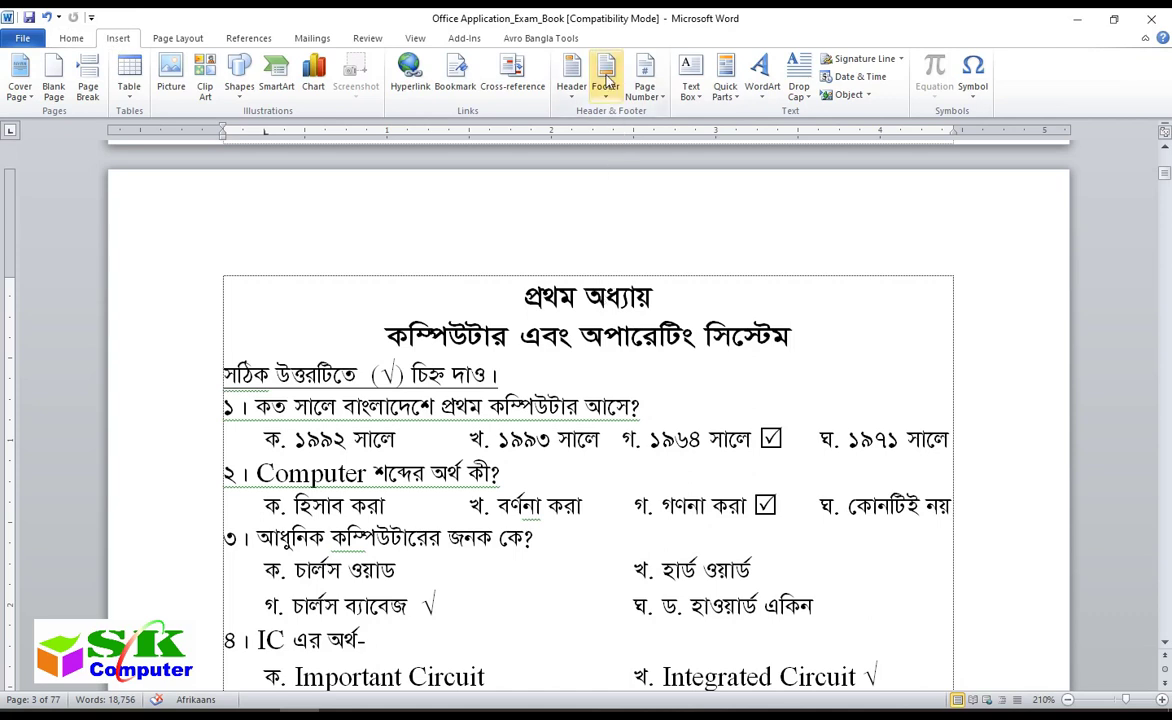
{"action": "scroll", "coordinate": [658, 298], "scroll_direction": "down", "scroll_amount": 3}
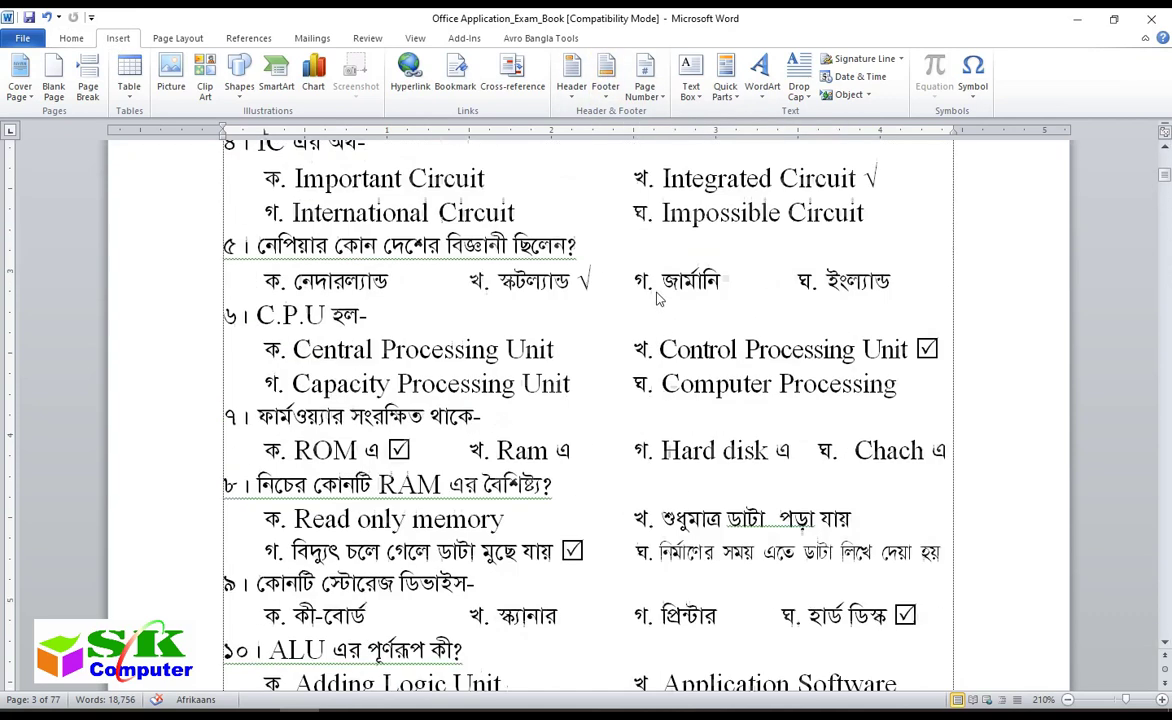
{"action": "scroll", "coordinate": [658, 298], "scroll_direction": "down", "scroll_amount": 8}
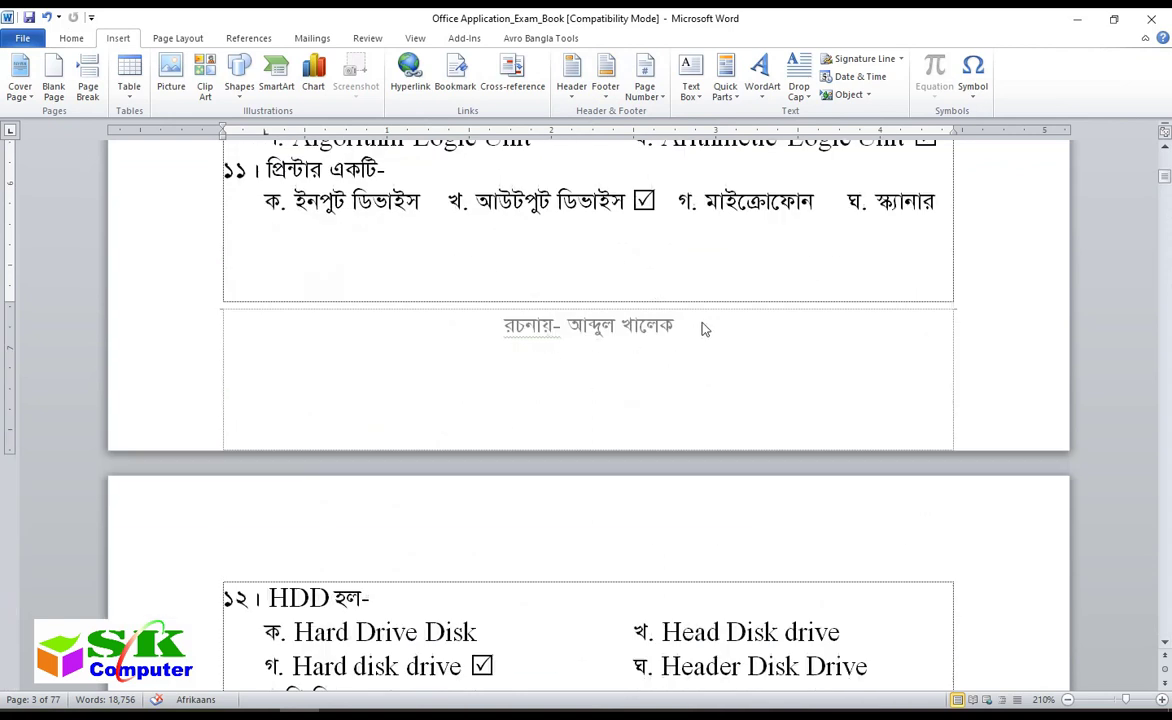
{"action": "scroll", "coordinate": [701, 330], "scroll_direction": "up", "scroll_amount": 5}
{"action": "scroll", "coordinate": [729, 259], "scroll_direction": "up", "scroll_amount": 5}
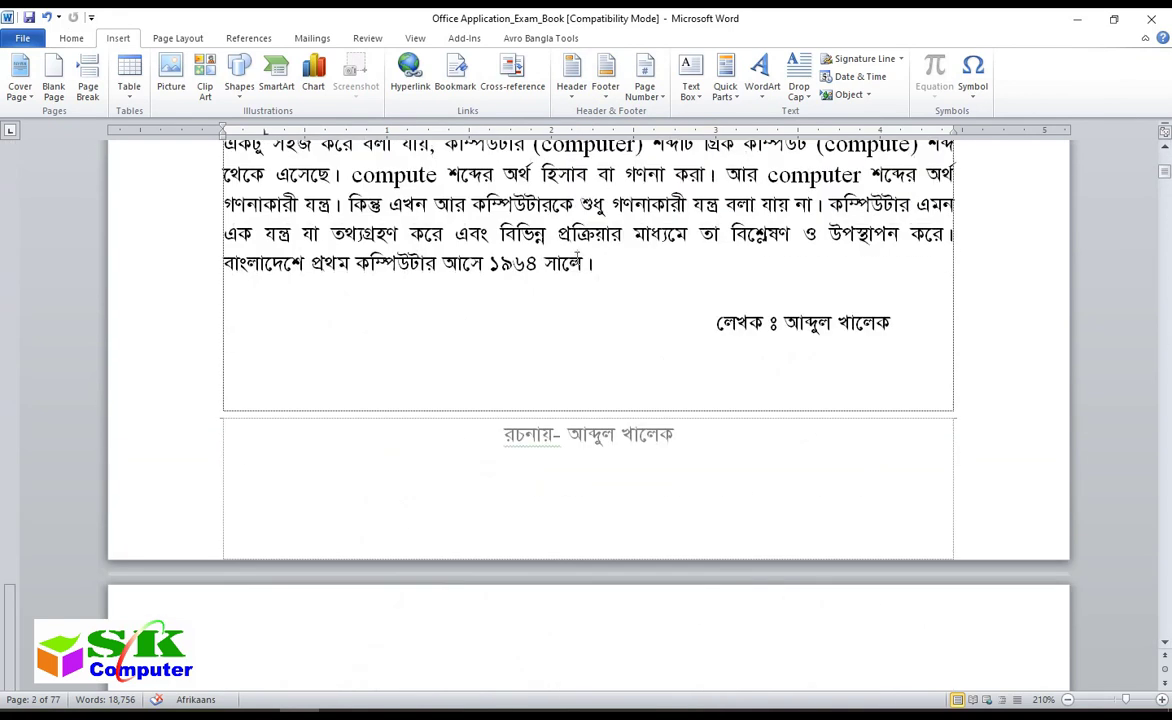
{"action": "scroll", "coordinate": [568, 303], "scroll_direction": "up", "scroll_amount": 5}
{"action": "scroll", "coordinate": [589, 235], "scroll_direction": "down", "scroll_amount": 8}
{"action": "scroll", "coordinate": [589, 236], "scroll_direction": "down", "scroll_amount": 2}
{"action": "left_click", "coordinate": [800, 348]}
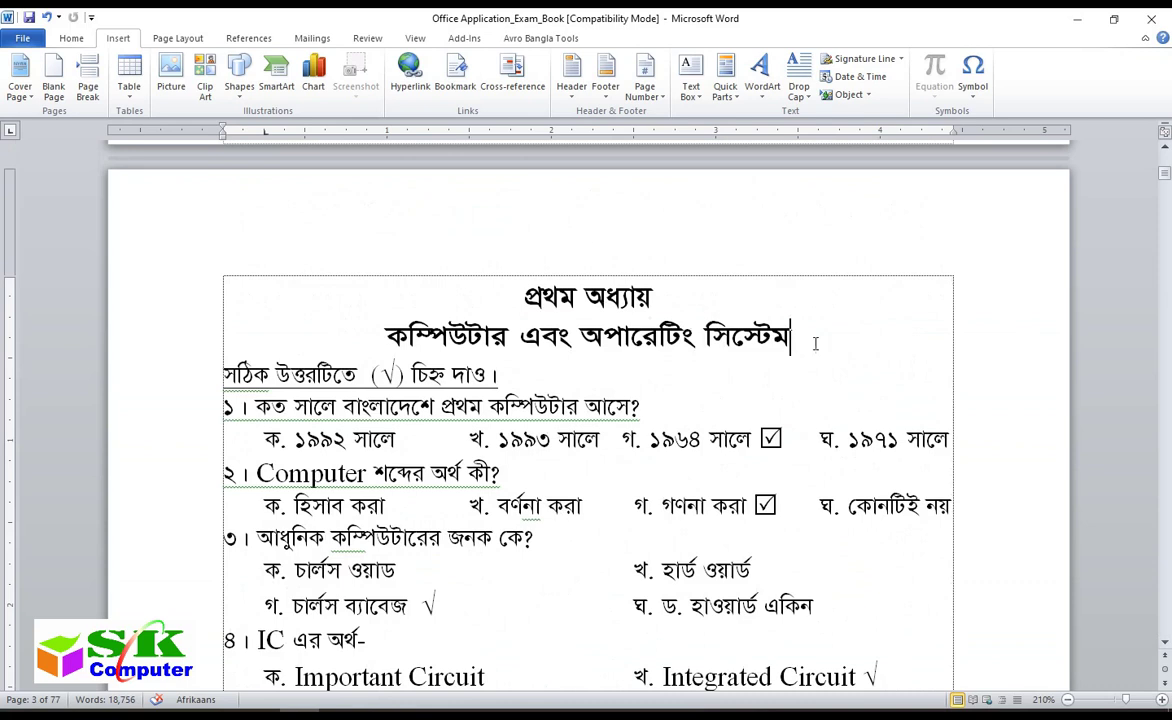
{"action": "left_click", "coordinate": [605, 78]}
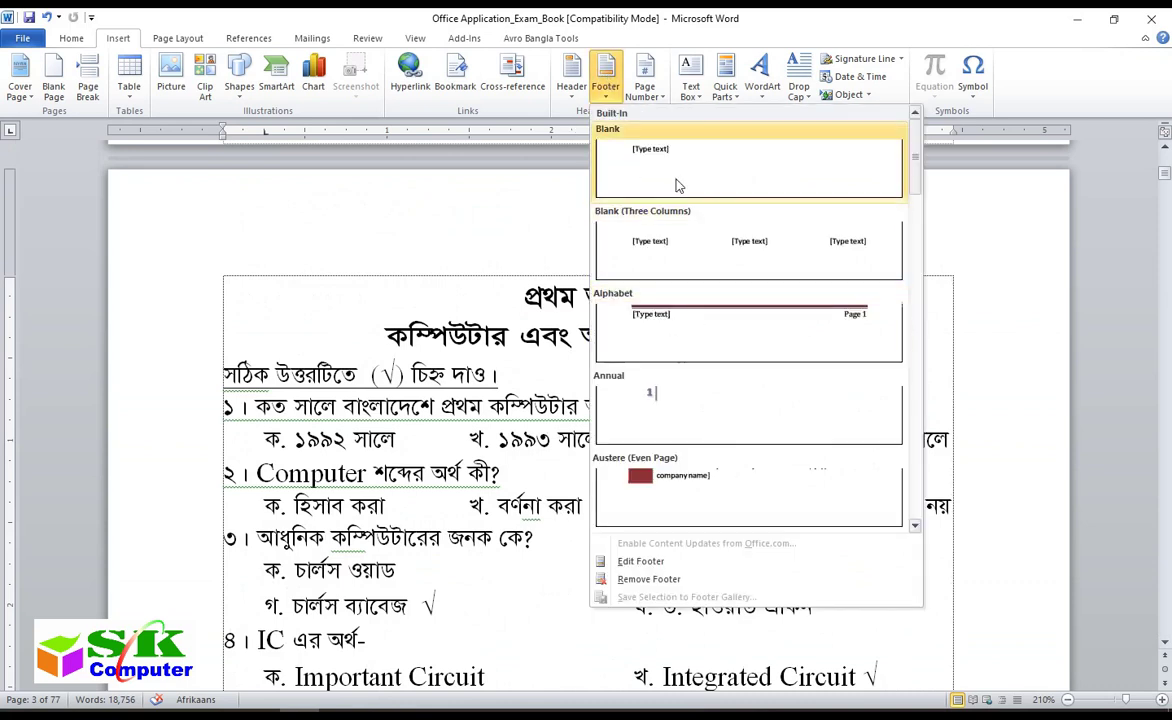
{"action": "left_click", "coordinate": [605, 85]}
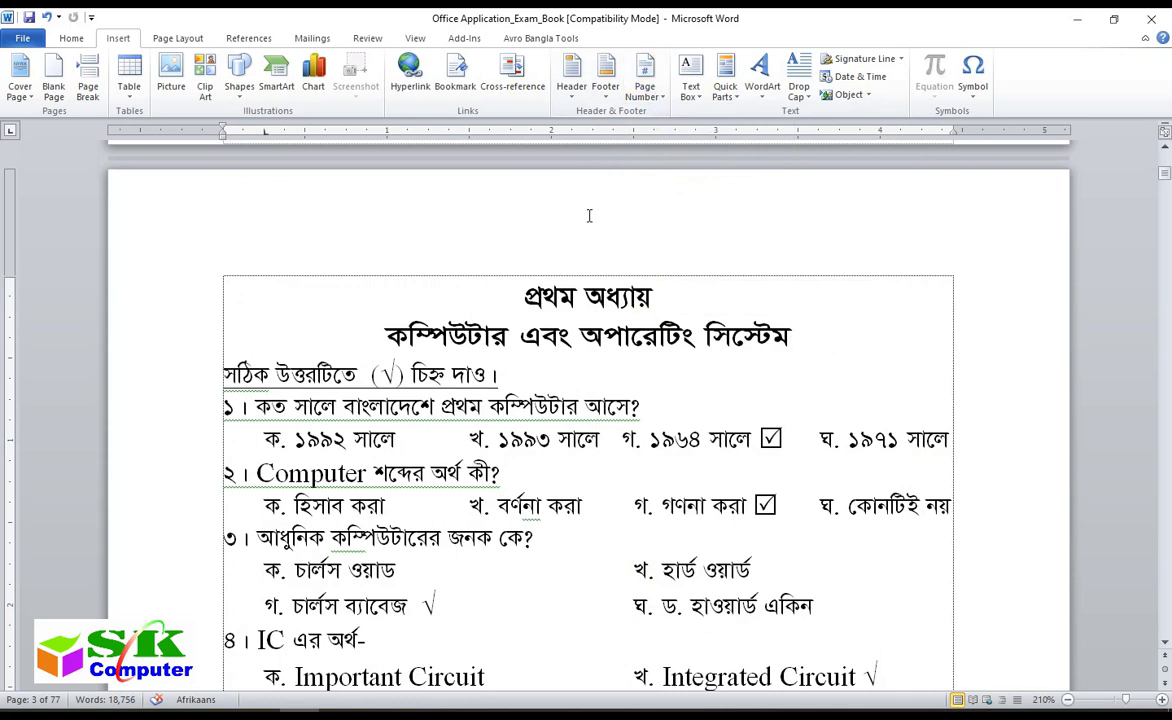
{"action": "left_click", "coordinate": [645, 78]}
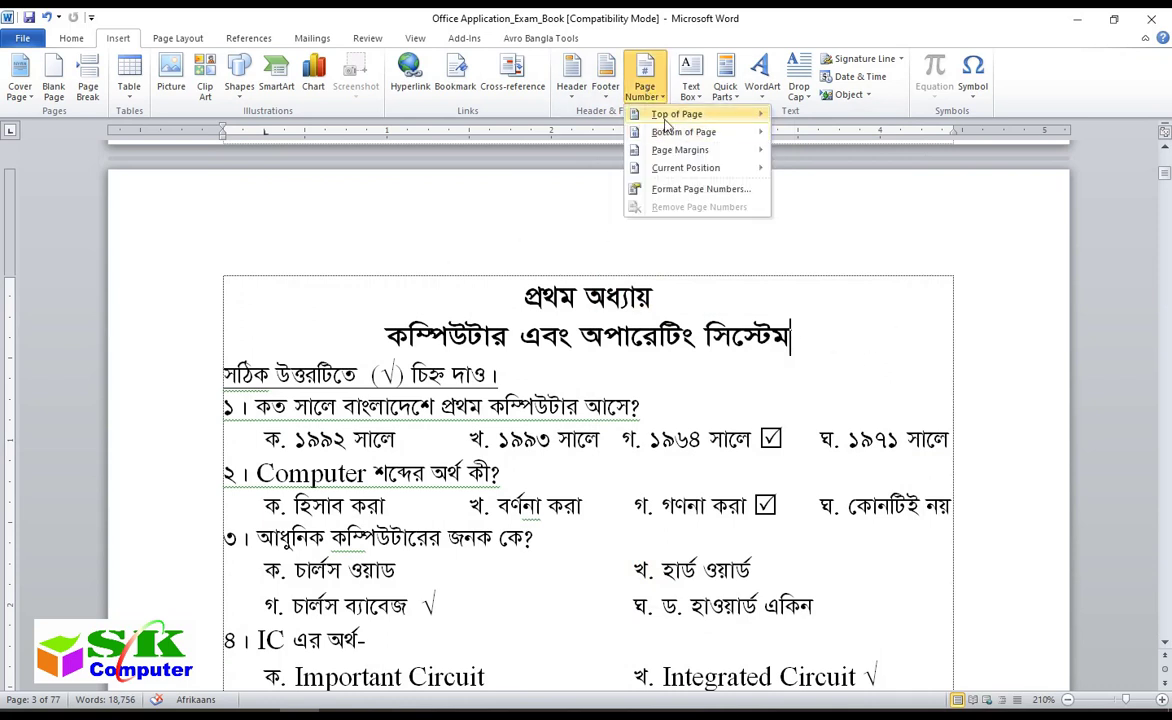
- Insert a Plain Number 3 page number at the top right of the header
{"action": "mouse_move", "coordinate": [663, 122]}
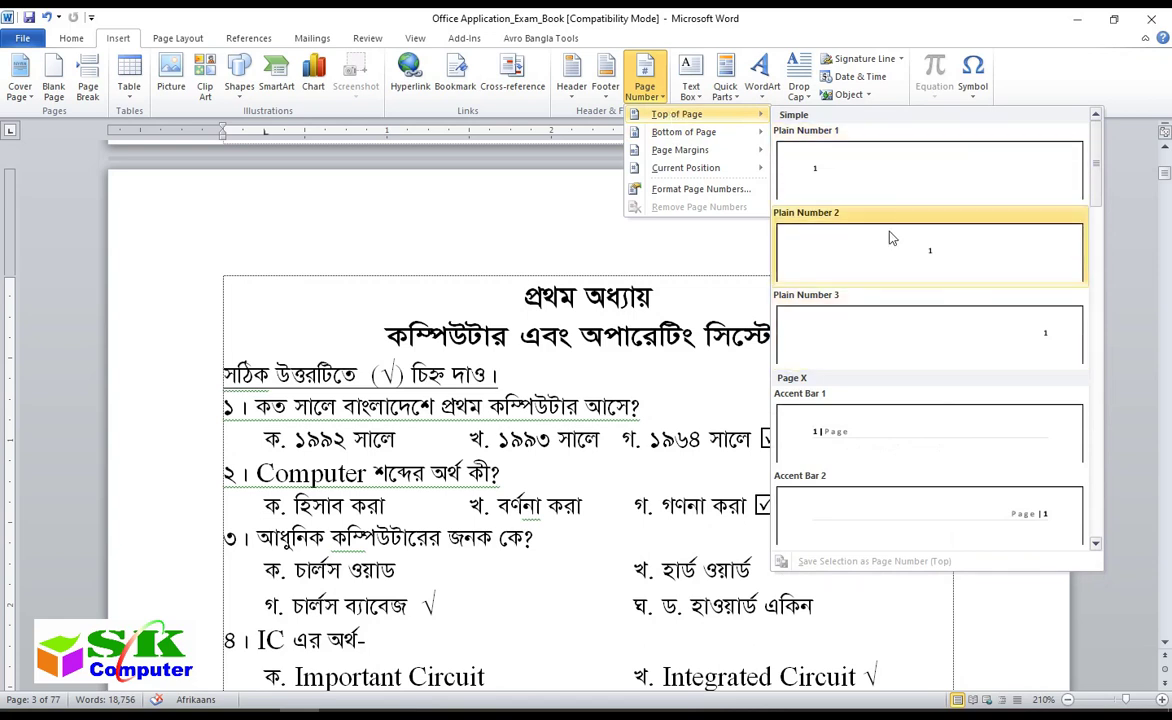
{"action": "left_click", "coordinate": [1010, 345]}
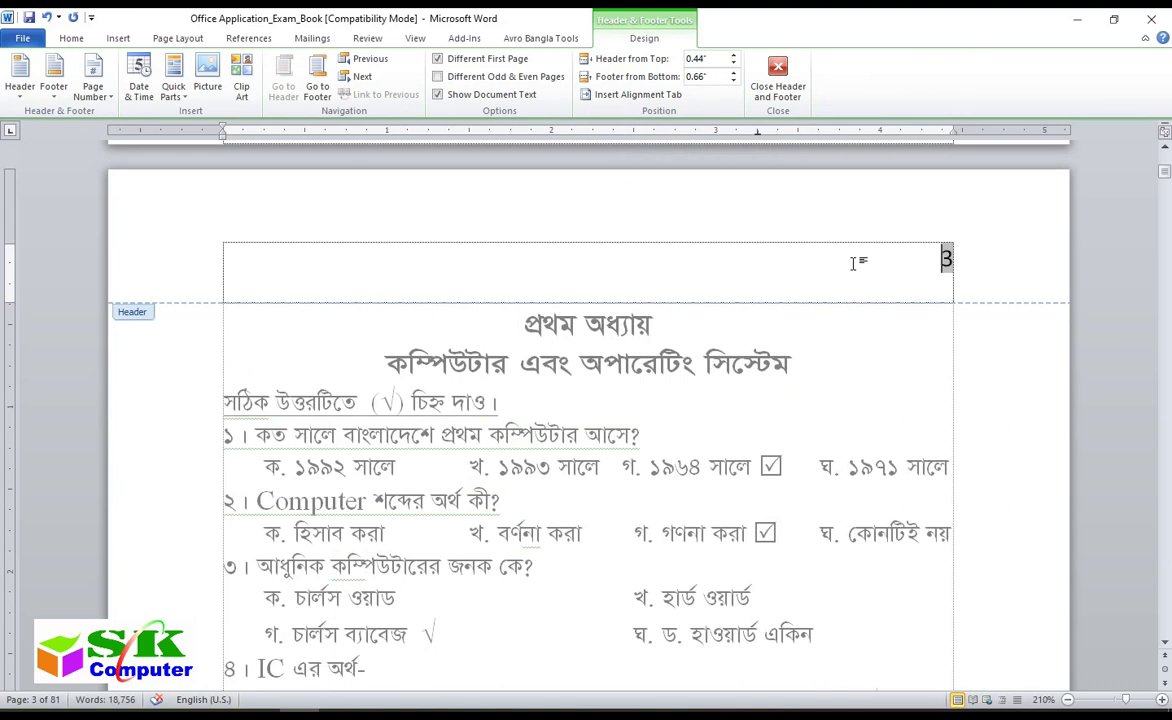
- Type the title 'কম্পিউটার অফিস এ্যালিকেশন-৭৬' in the header before page number 3
{"action": "type", "text": "কম্পিউটার "}
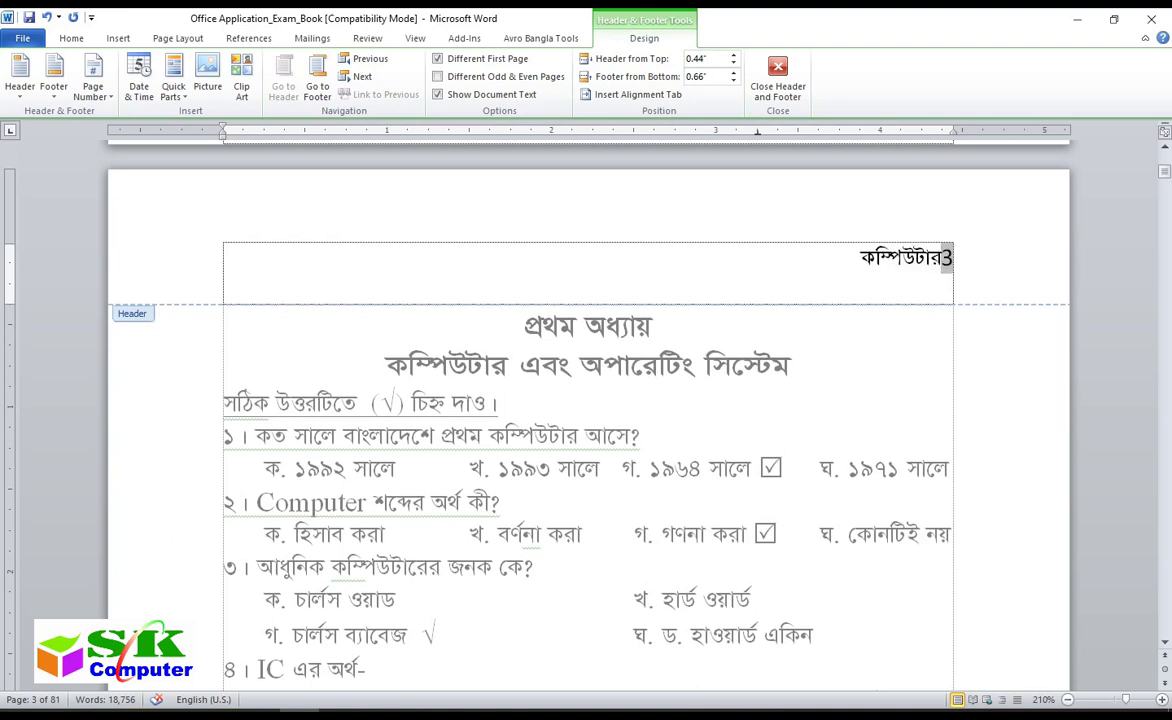
{"action": "type", "text": "অফিস এ্যালিকেশন-"}
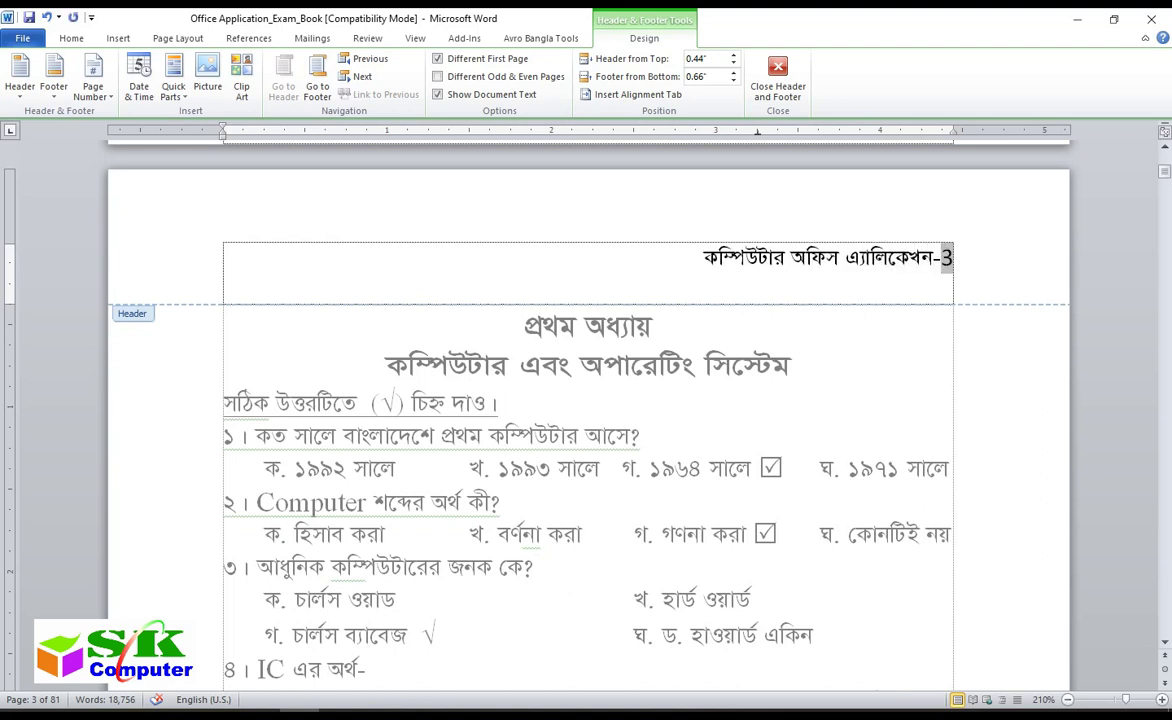
{"action": "type", "text": "৭৬"}
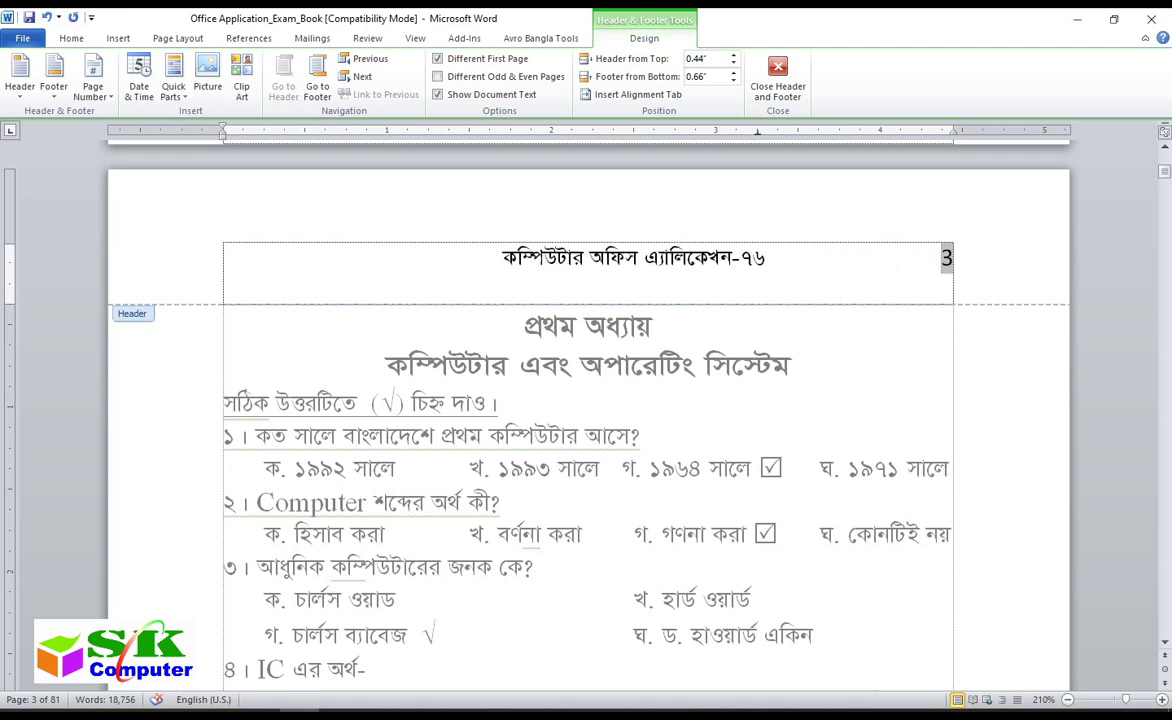
- Set the page number to SutonnyMJ so it reads ৩, and delete the empty second header line
{"action": "double_click", "coordinate": [949, 258]}
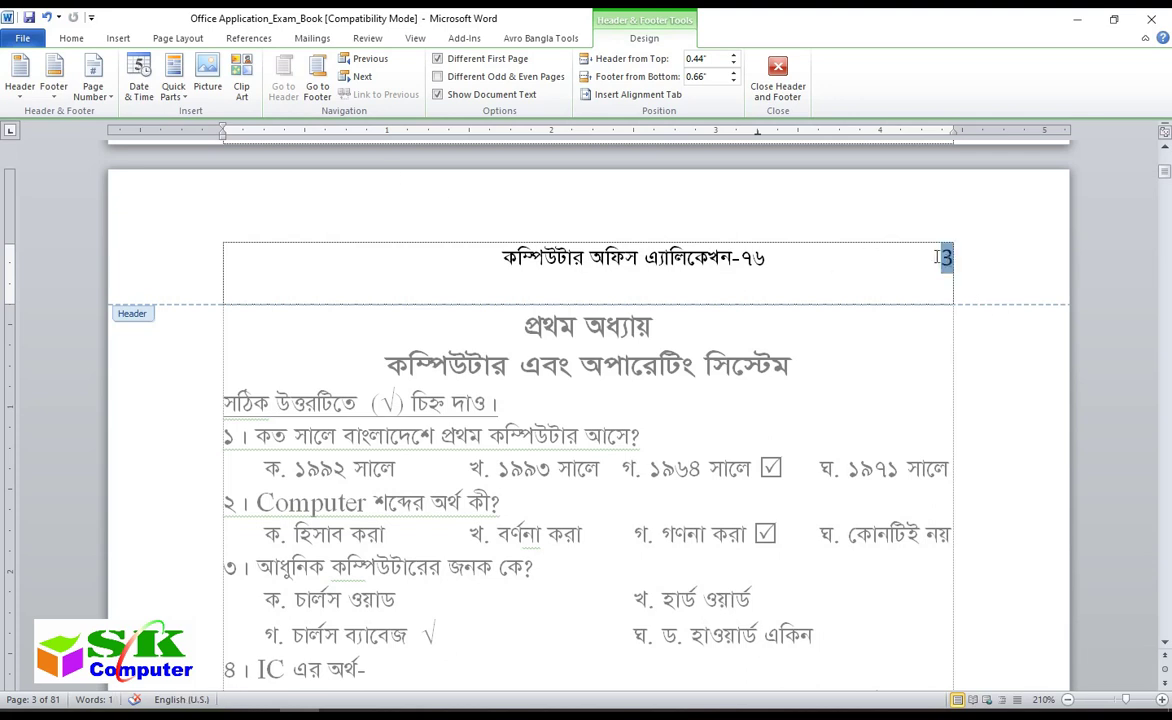
{"action": "left_click", "coordinate": [72, 38]}
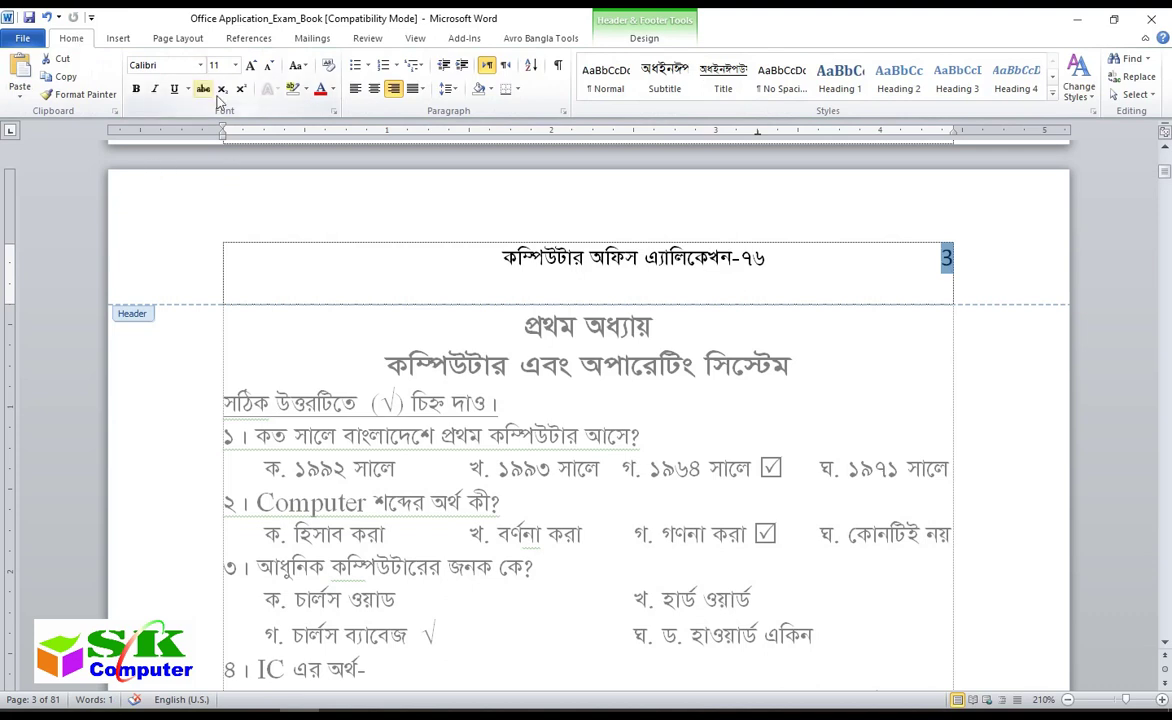
{"action": "left_click", "coordinate": [201, 65]}
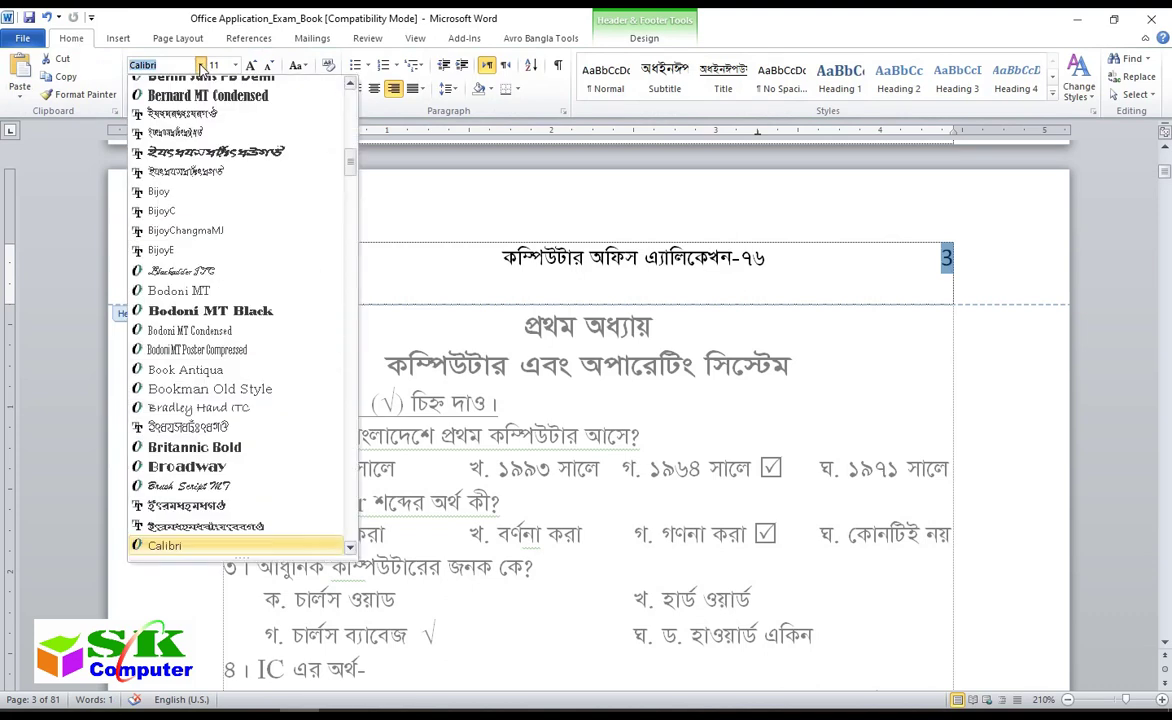
{"action": "left_click_drag", "start_coordinate": [350, 162], "coordinate": [345, 82]}
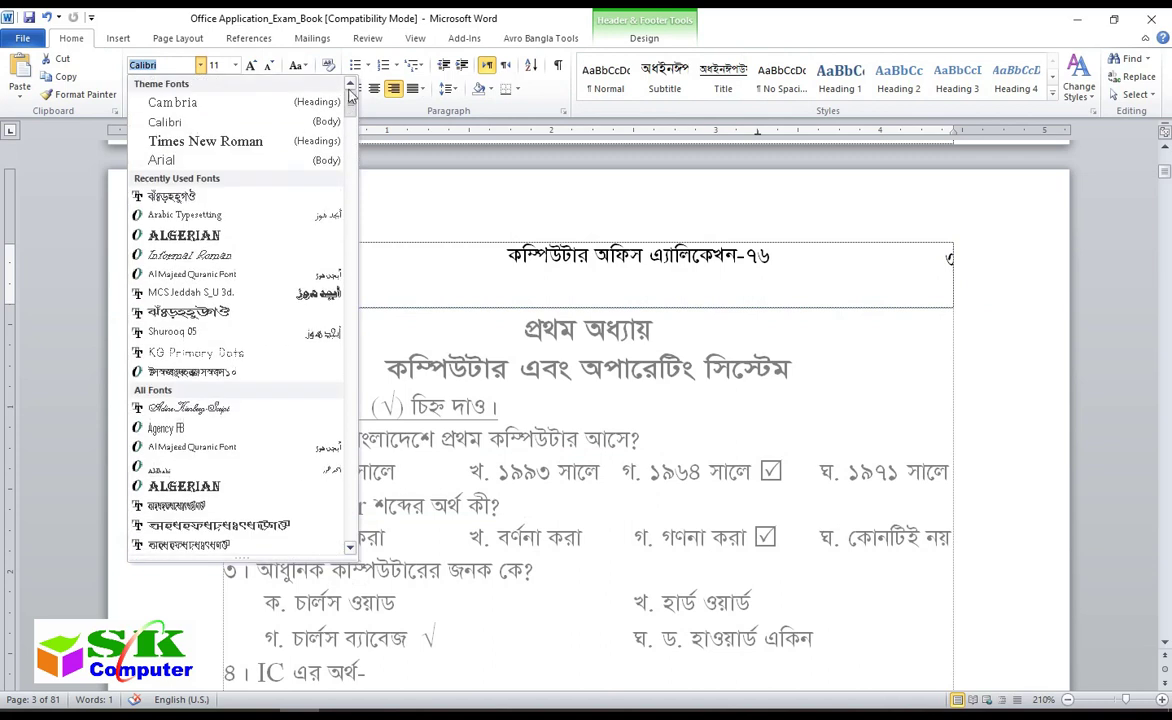
{"action": "left_click", "coordinate": [160, 196]}
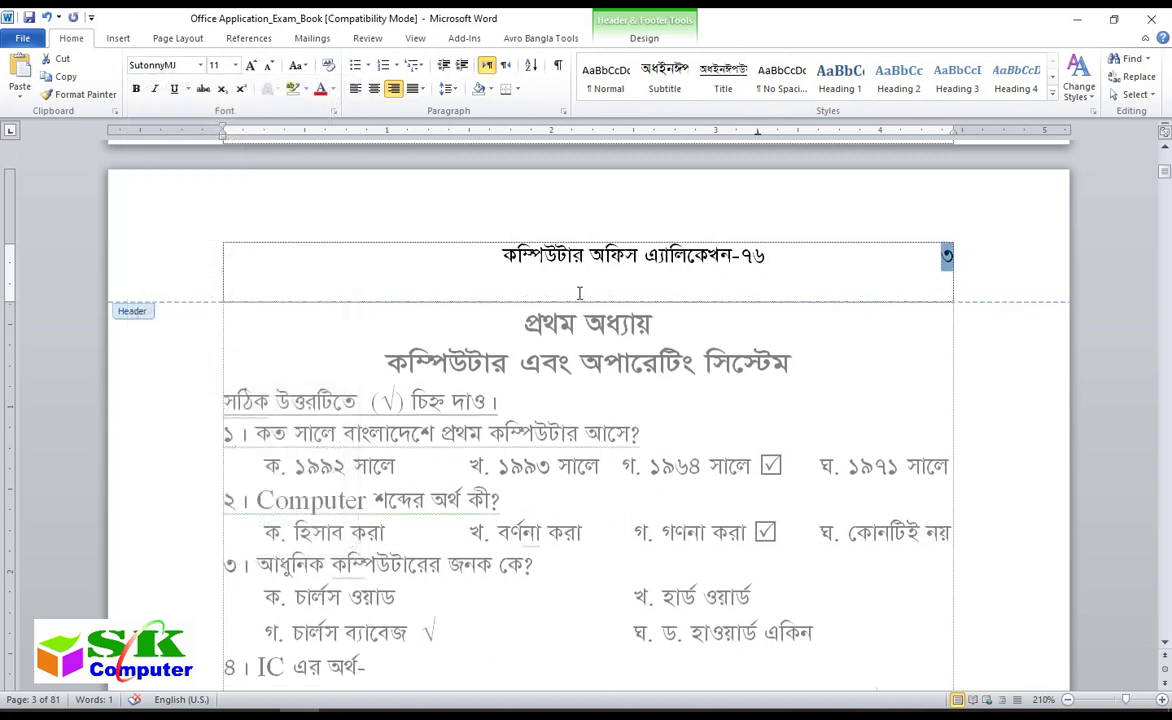
{"action": "left_click", "coordinate": [233, 285]}
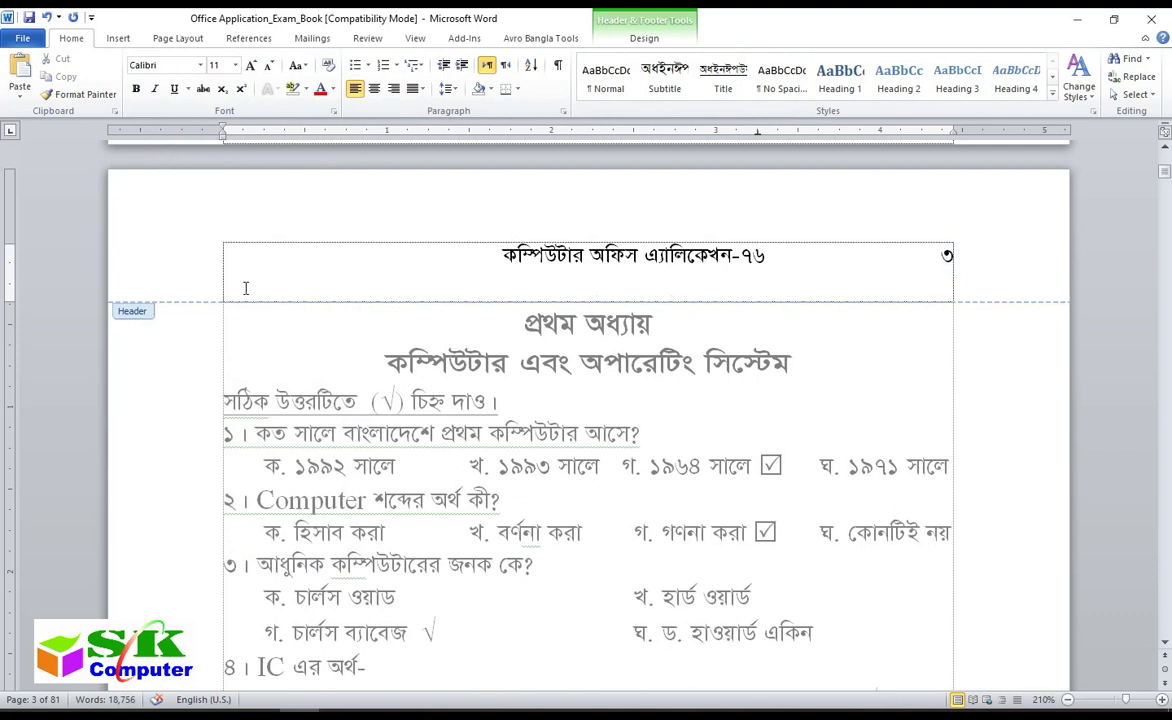
{"action": "key", "text": "BackSpace"}
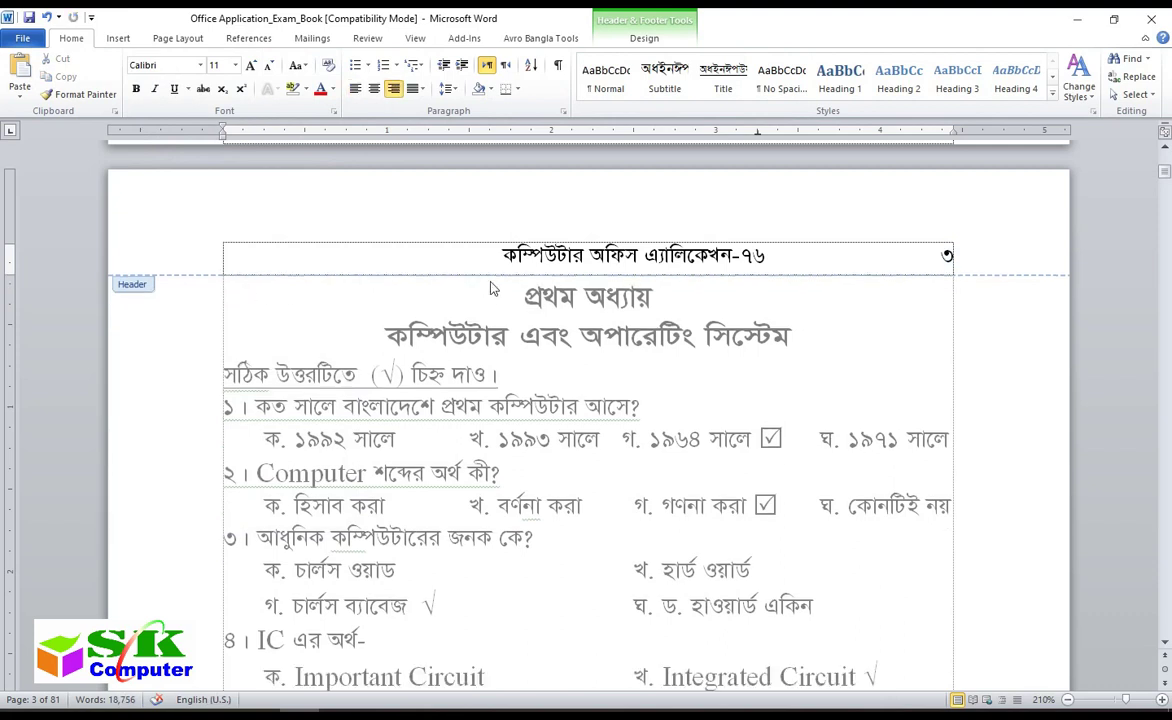
- Add a bottom border under the header line
{"action": "left_click_drag", "start_coordinate": [941, 256], "coordinate": [346, 221]}
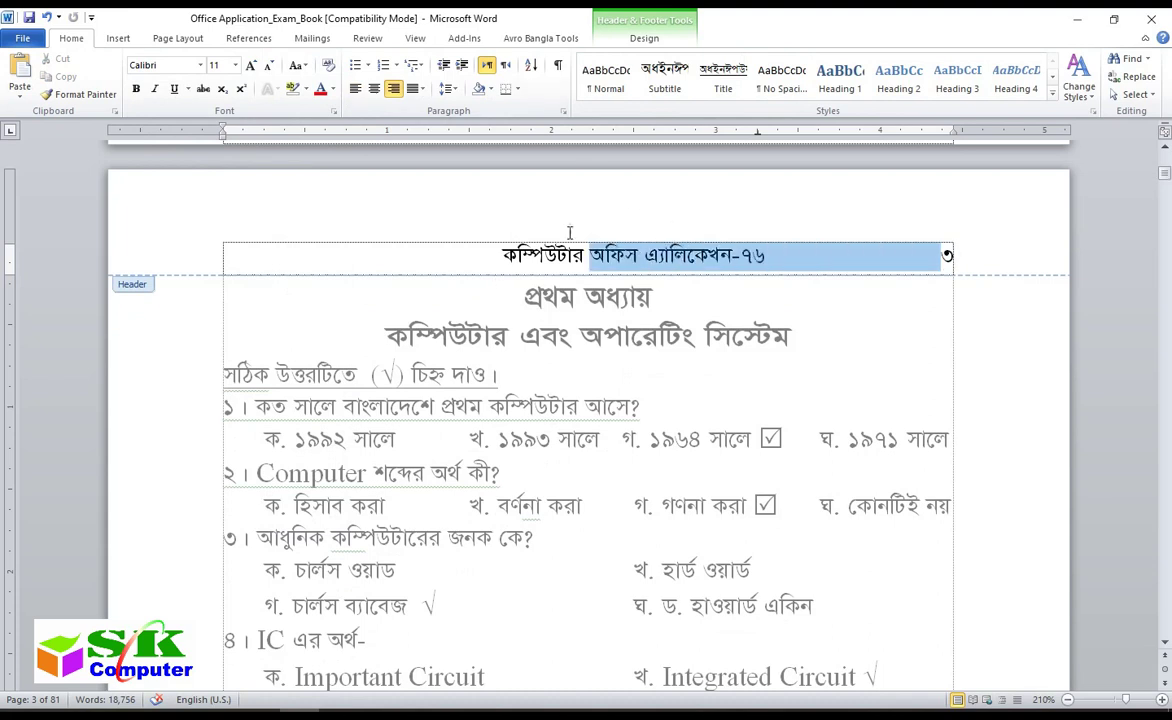
{"action": "left_click", "coordinate": [516, 255]}
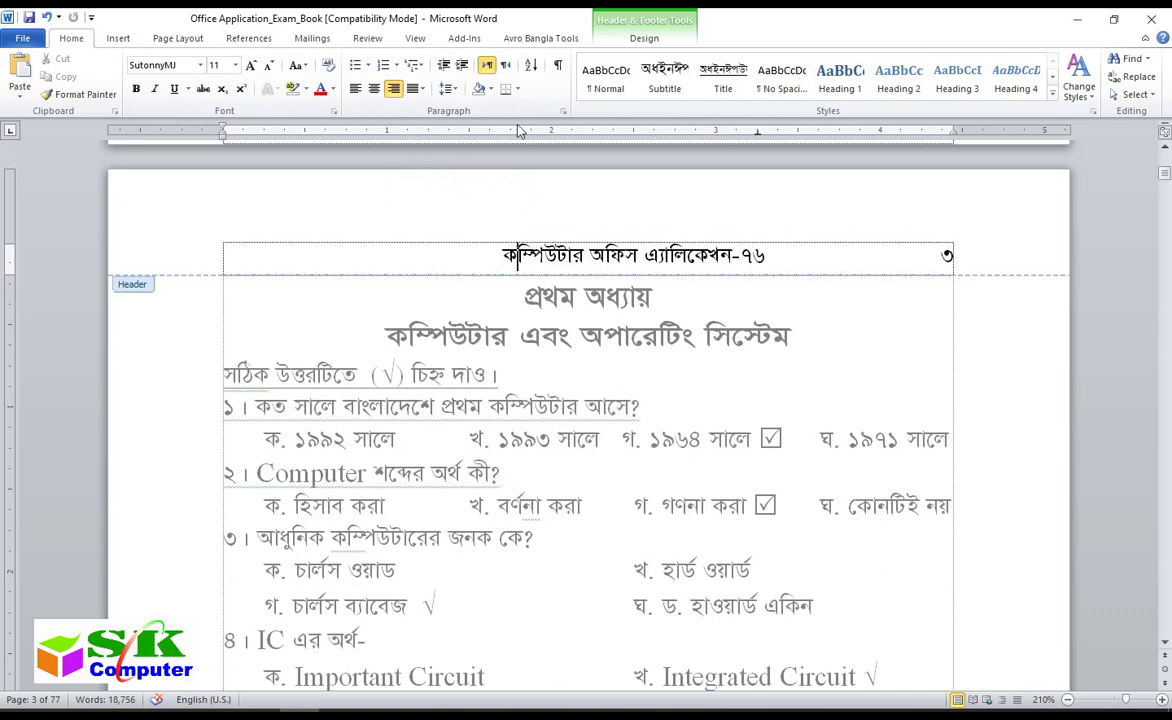
{"action": "left_click", "coordinate": [519, 91]}
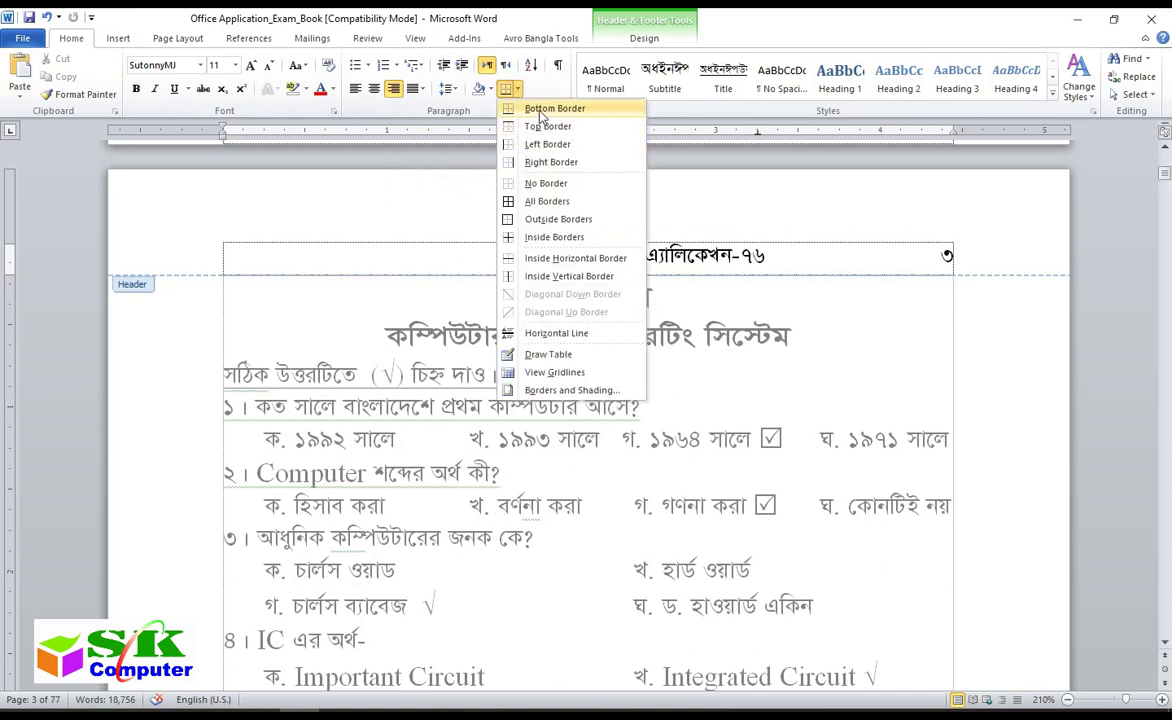
{"action": "left_click", "coordinate": [540, 110]}
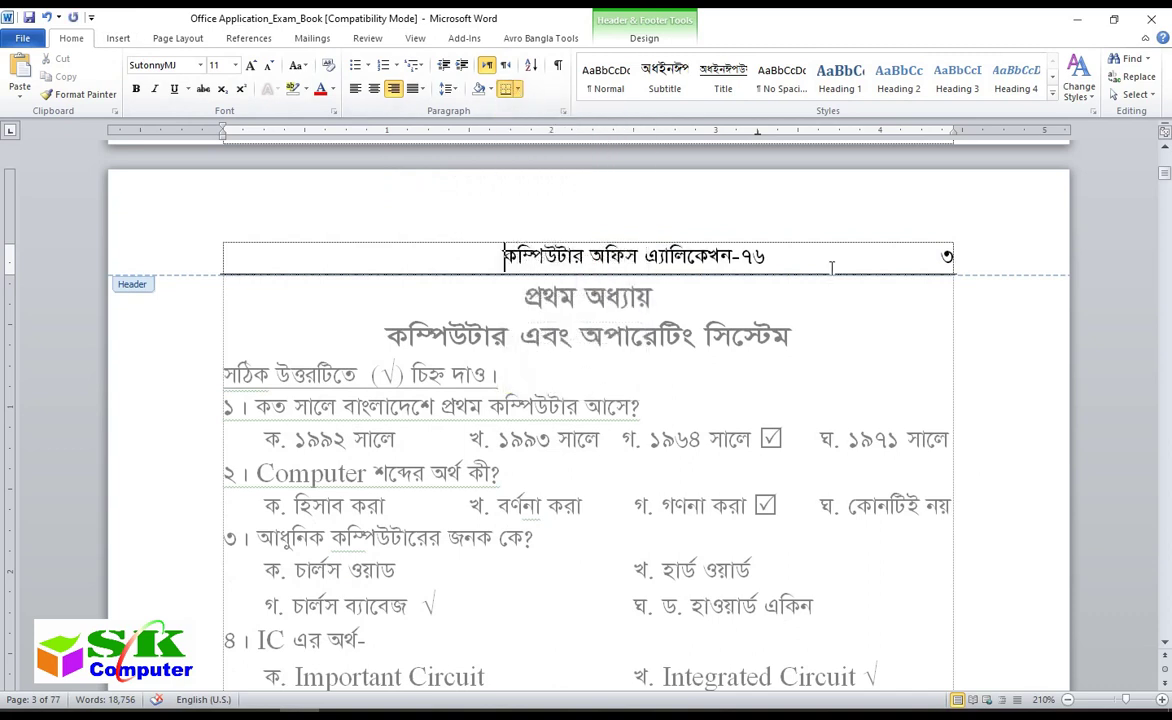
- Correct the title to 'কম্পিউটার অফিস এ্যাপলিকেশন-৭৬' by inserting the missing letter প
{"action": "left_click", "coordinate": [709, 256]}
{"action": "key", "text": "Delete"}
{"action": "key", "text": "ctrl+z"}
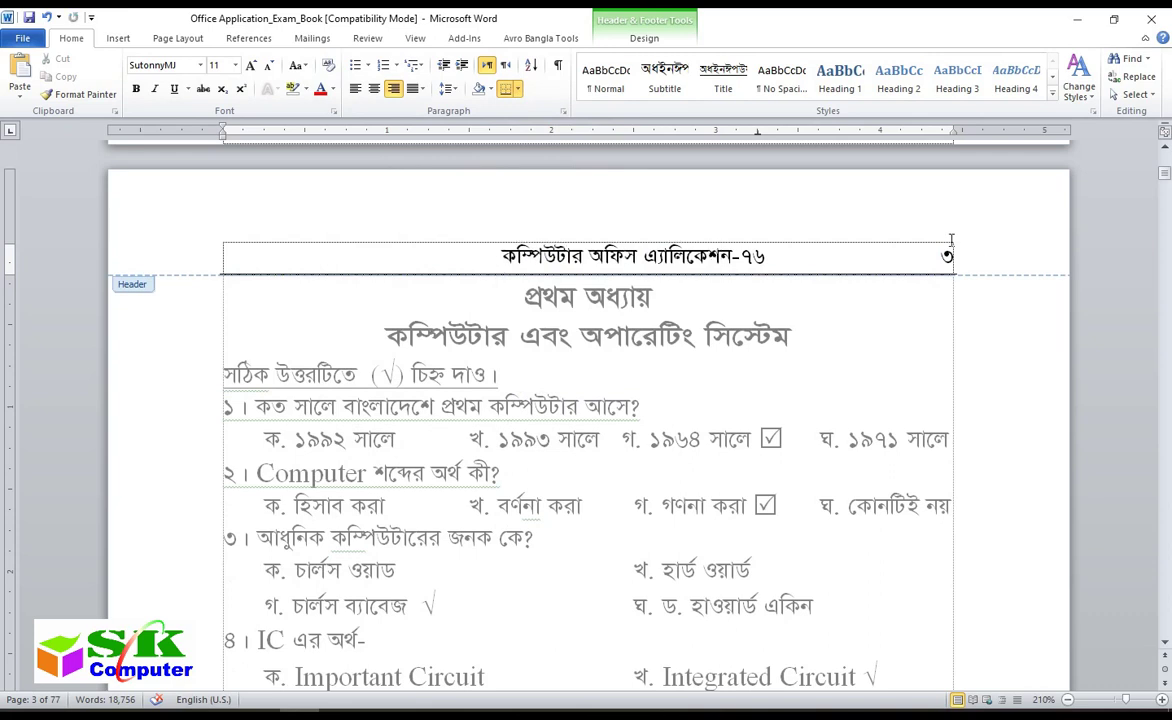
{"action": "left_click", "coordinate": [669, 254]}
{"action": "type", "text": "প"}
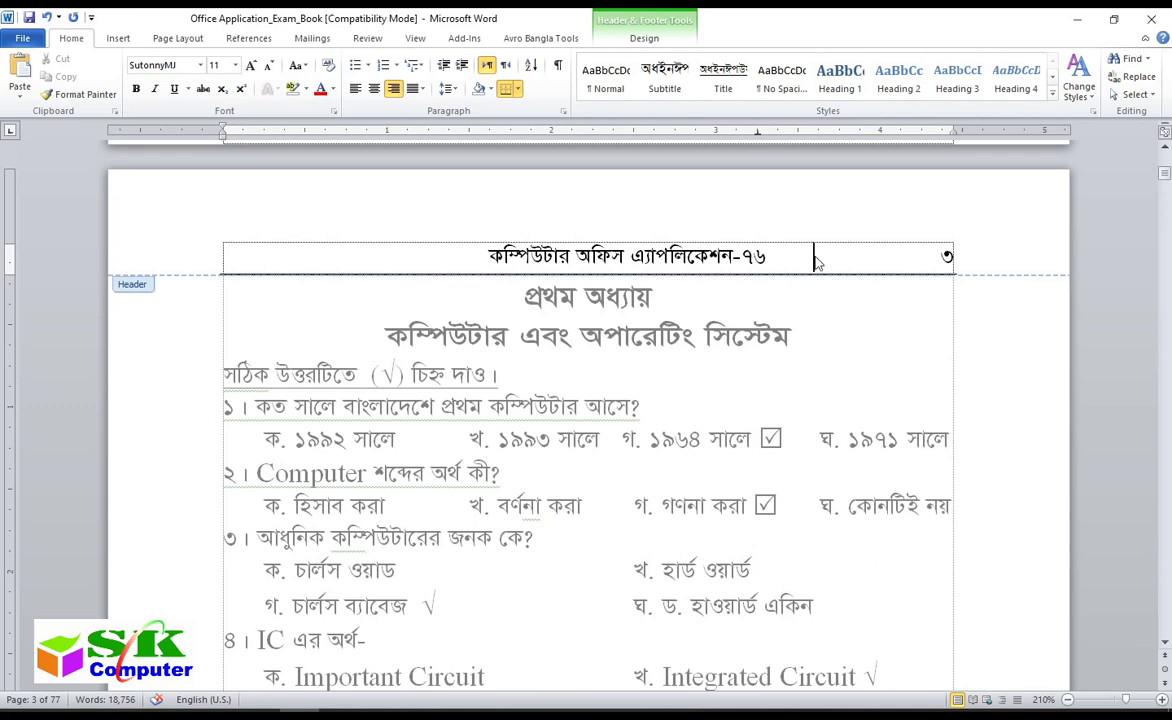
- Place the cursor before the page number and bring up the Symbol gallery
{"action": "key", "text": "ctrl+a"}
{"action": "key", "text": "End"}
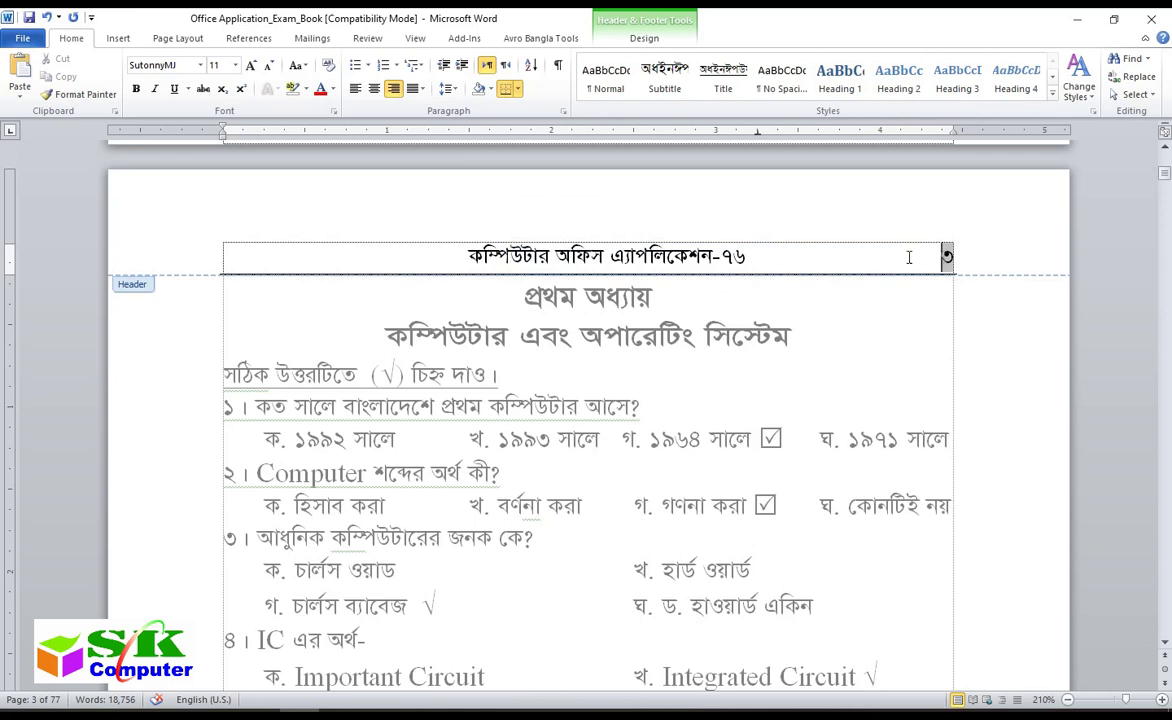
{"action": "left_click", "coordinate": [906, 256]}
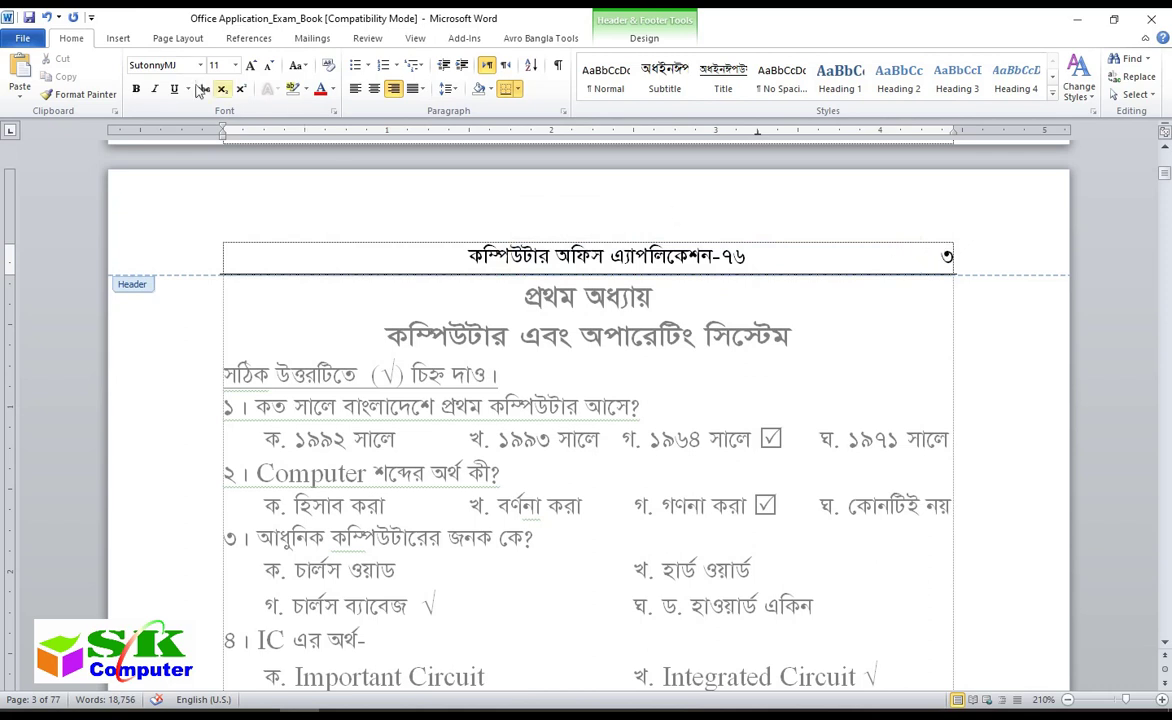
{"action": "left_click", "coordinate": [116, 42]}
{"action": "left_click", "coordinate": [975, 97]}
{"action": "left_click", "coordinate": [975, 97]}
{"action": "left_click", "coordinate": [975, 97]}
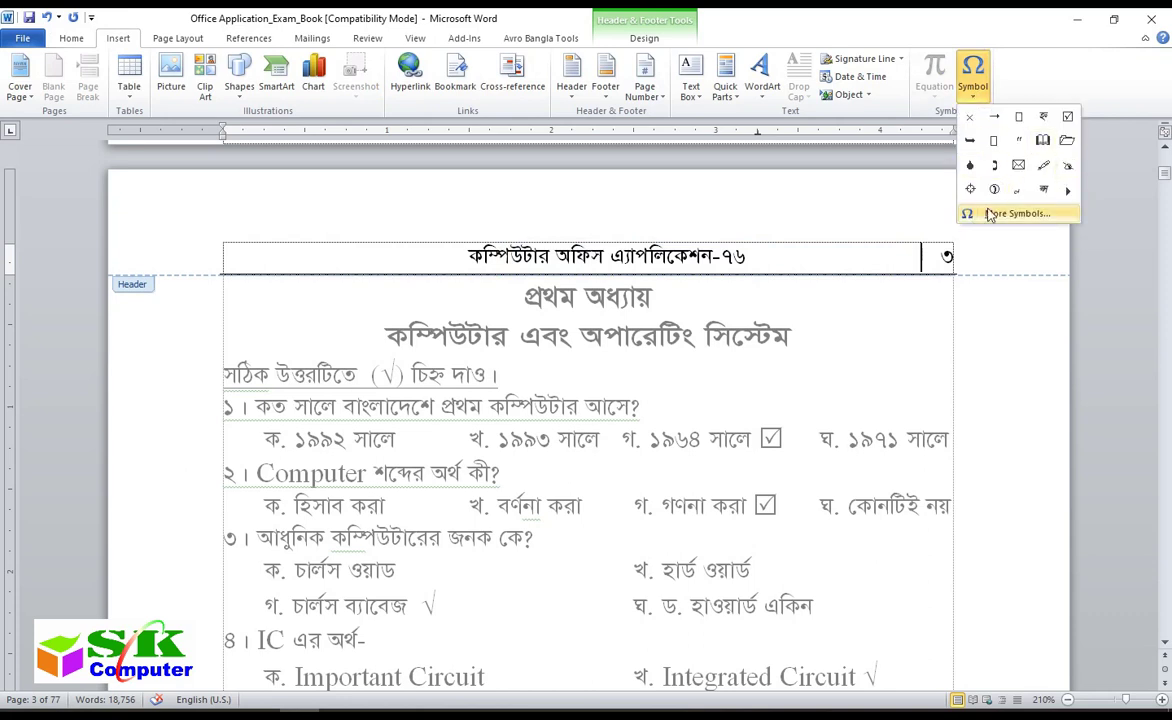
- Insert the Wingdings book symbol before the page number and remove the blank gap before it
{"action": "left_click", "coordinate": [1042, 141]}
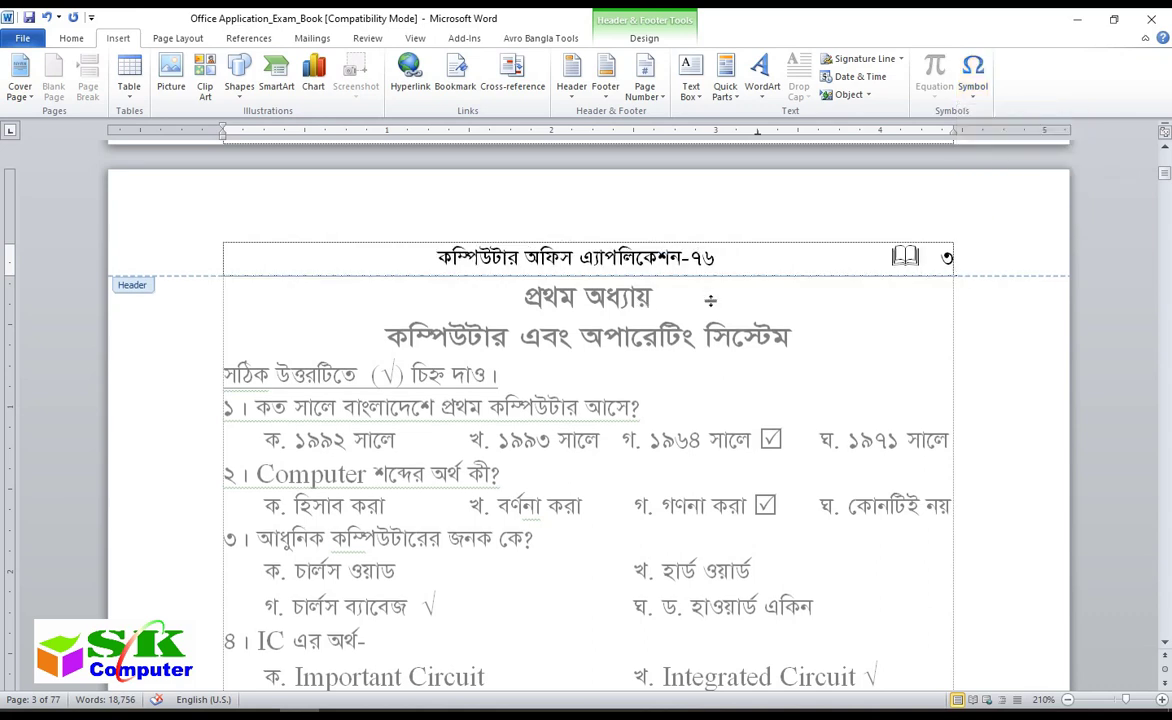
{"action": "left_click_drag", "start_coordinate": [420, 257], "coordinate": [716, 257]}
{"action": "left_click", "coordinate": [762, 248]}
{"action": "left_click_drag", "start_coordinate": [822, 257], "coordinate": [770, 257]}
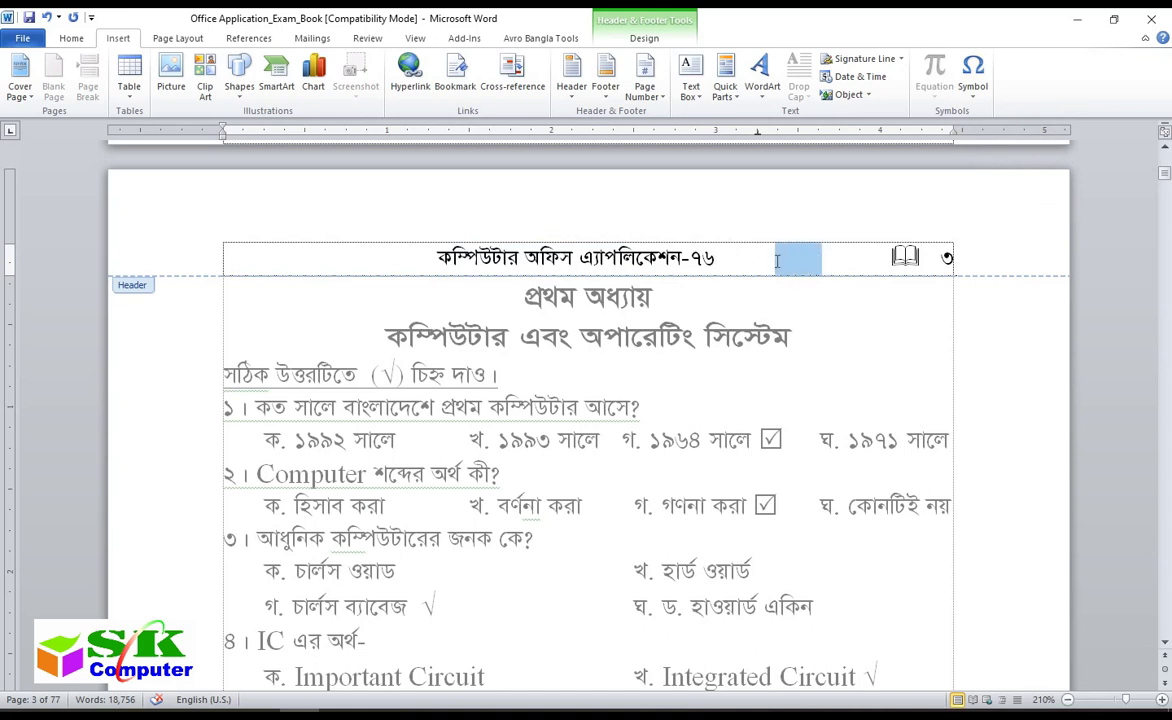
{"action": "key", "text": "Delete"}
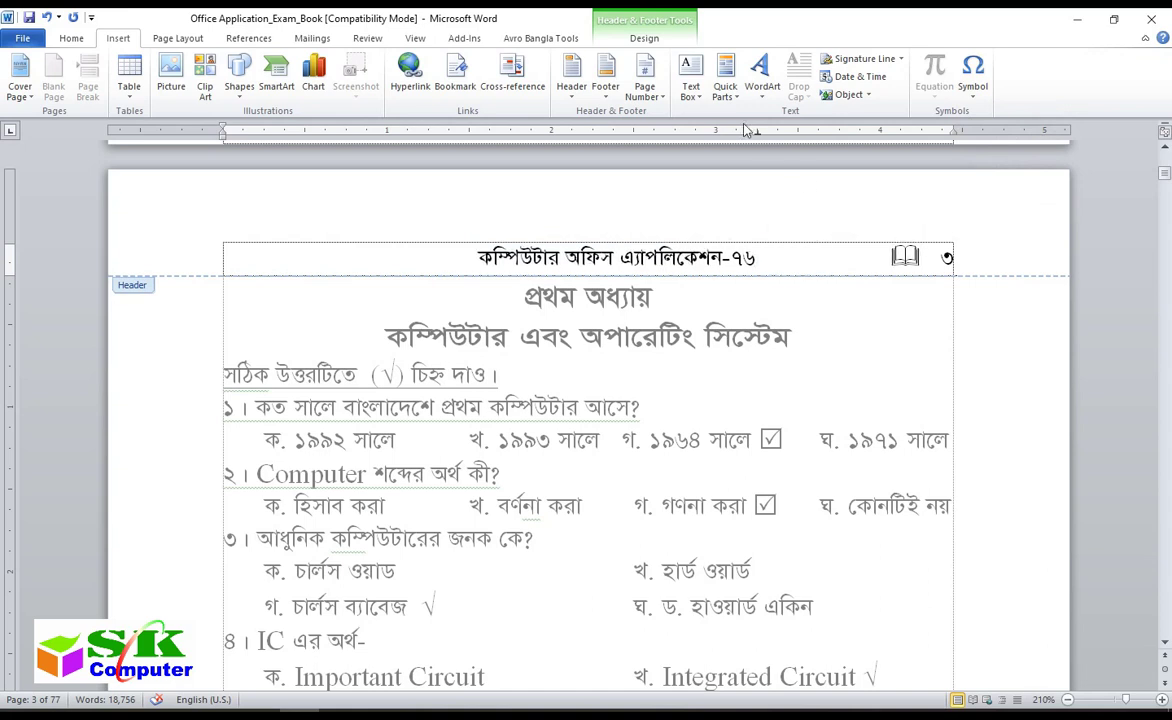
- Close Header and Footer editing to return to the document body
{"action": "left_click_drag", "start_coordinate": [565, 257], "coordinate": [944, 257]}
{"action": "left_click", "coordinate": [877, 257]}
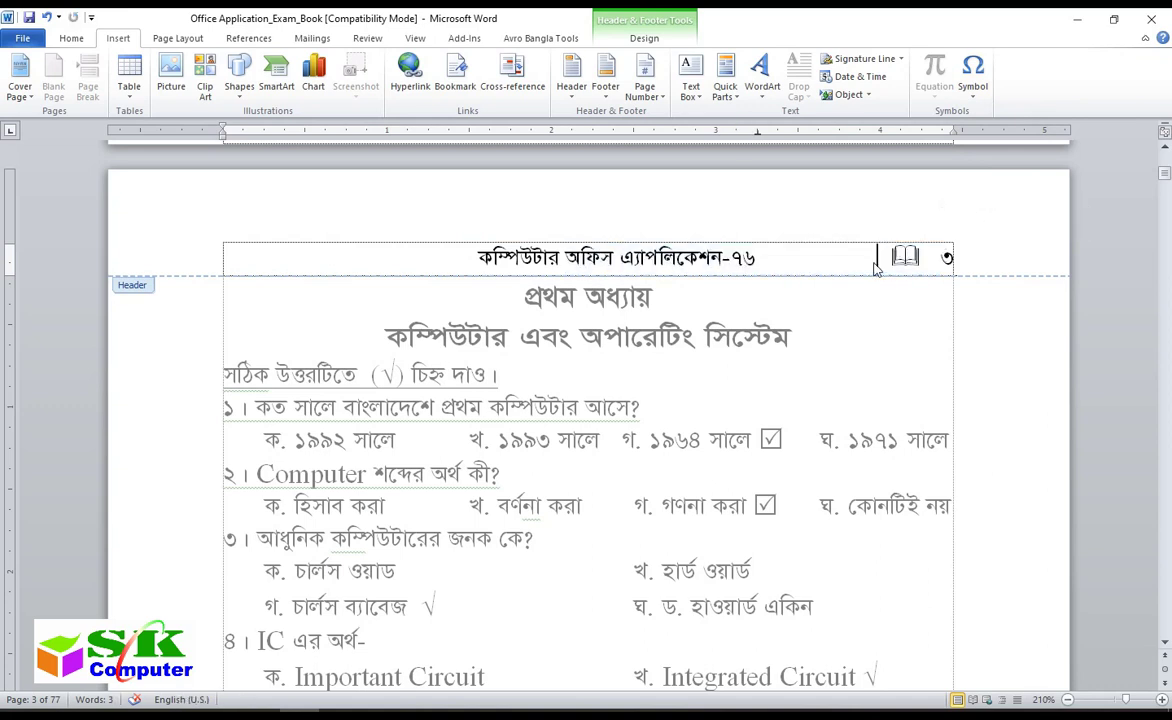
{"action": "left_click", "coordinate": [644, 38]}
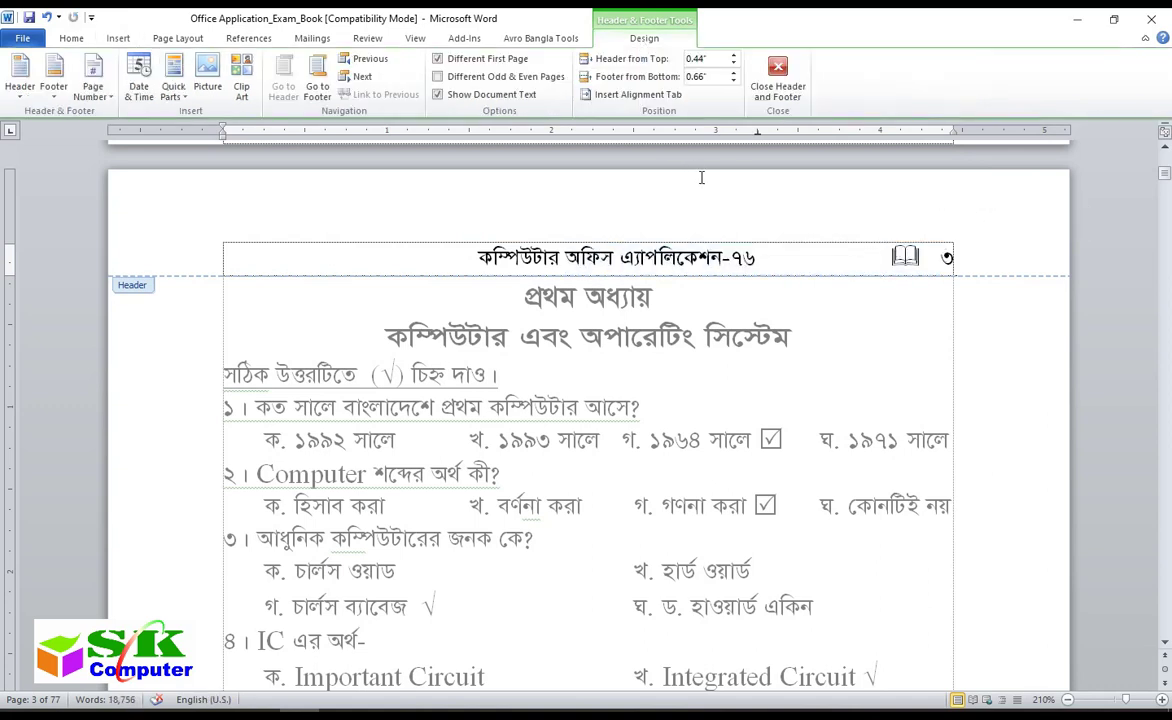
{"action": "left_click", "coordinate": [783, 70]}
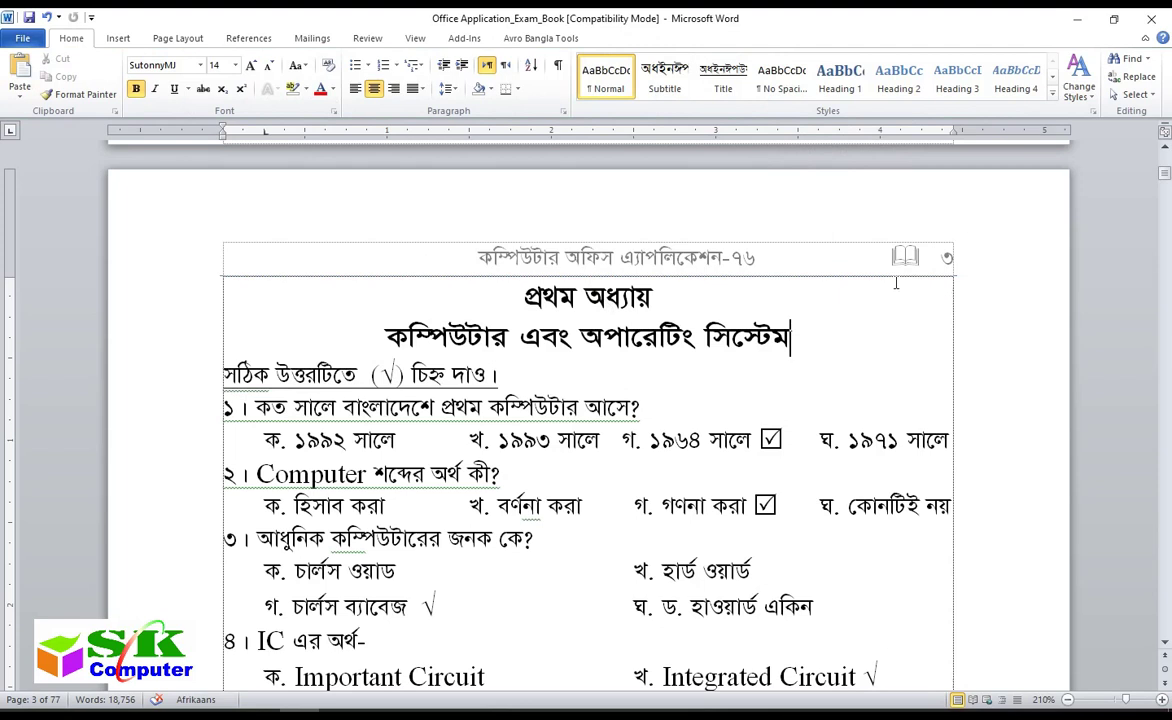
- Scroll through the pages to confirm the new header appears on every page
{"action": "scroll", "coordinate": [840, 327], "scroll_direction": "down", "scroll_amount": 2}
{"action": "scroll", "coordinate": [880, 320], "scroll_direction": "down", "scroll_amount": 8}
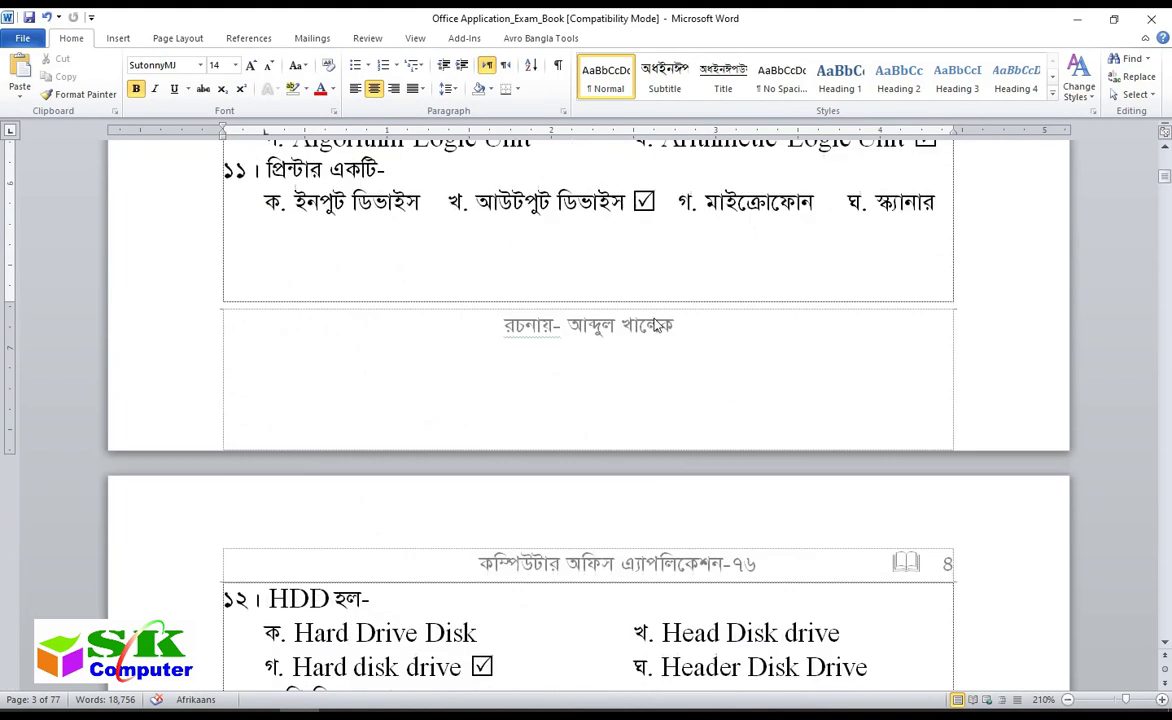
{"action": "scroll", "coordinate": [920, 312], "scroll_direction": "down", "scroll_amount": 4}
{"action": "scroll", "coordinate": [962, 306], "scroll_direction": "down", "scroll_amount": 1}
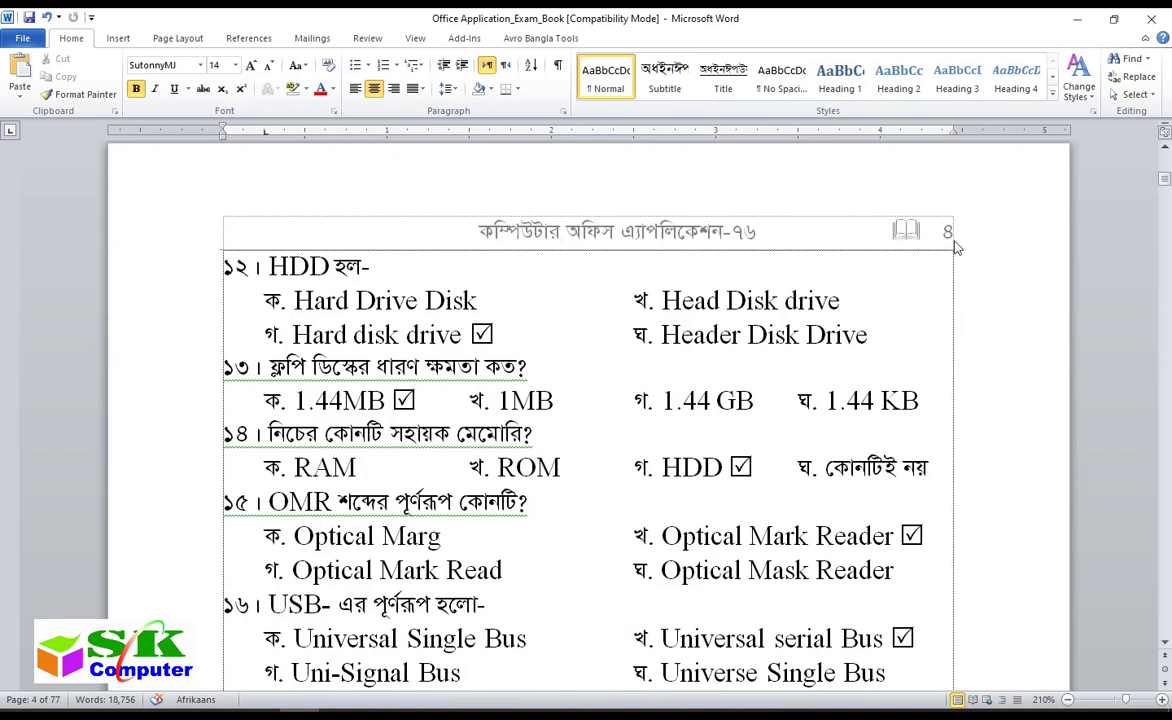
{"action": "scroll", "coordinate": [813, 323], "scroll_direction": "down", "scroll_amount": 7}
{"action": "scroll", "coordinate": [813, 323], "scroll_direction": "down", "scroll_amount": 5}
{"action": "scroll", "coordinate": [798, 330], "scroll_direction": "down", "scroll_amount": 4}
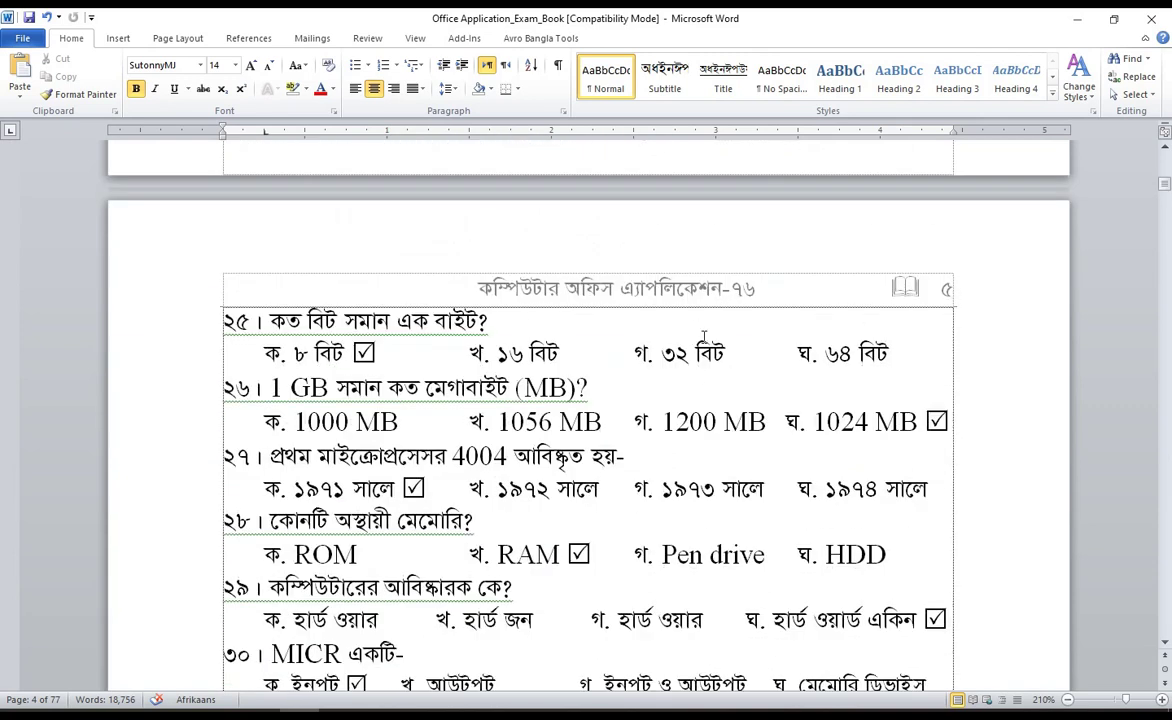
{"action": "scroll", "coordinate": [704, 337], "scroll_direction": "down", "scroll_amount": 8}
{"action": "scroll", "coordinate": [730, 320], "scroll_direction": "down", "scroll_amount": 6}
{"action": "scroll", "coordinate": [760, 300], "scroll_direction": "down", "scroll_amount": 5}
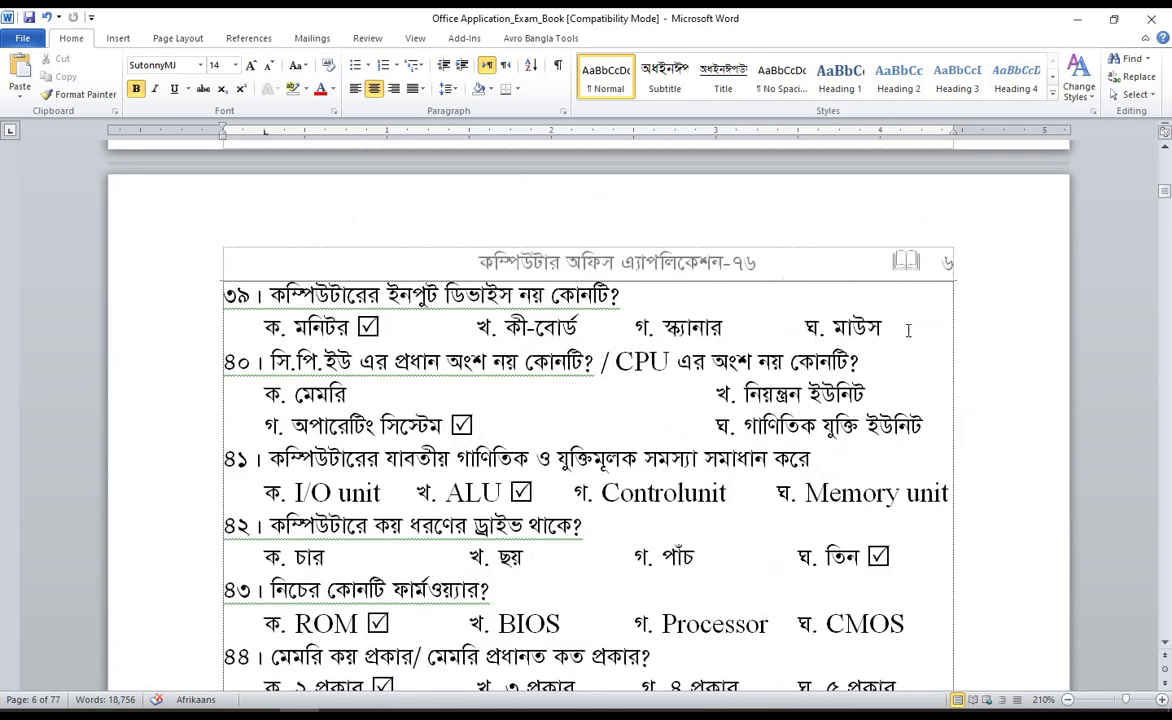
{"action": "left_click", "coordinate": [807, 362]}
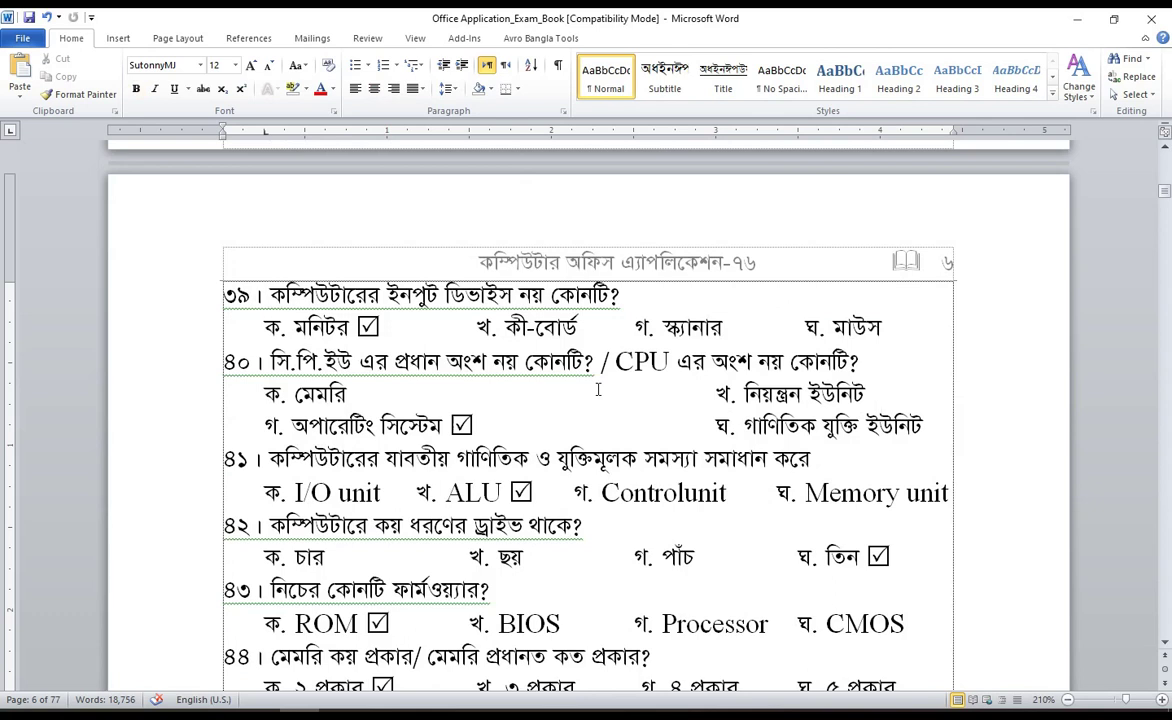
- Check the last page's header, then return to page 2's history title with Insert showing
{"action": "key", "text": "ctrl+End"}
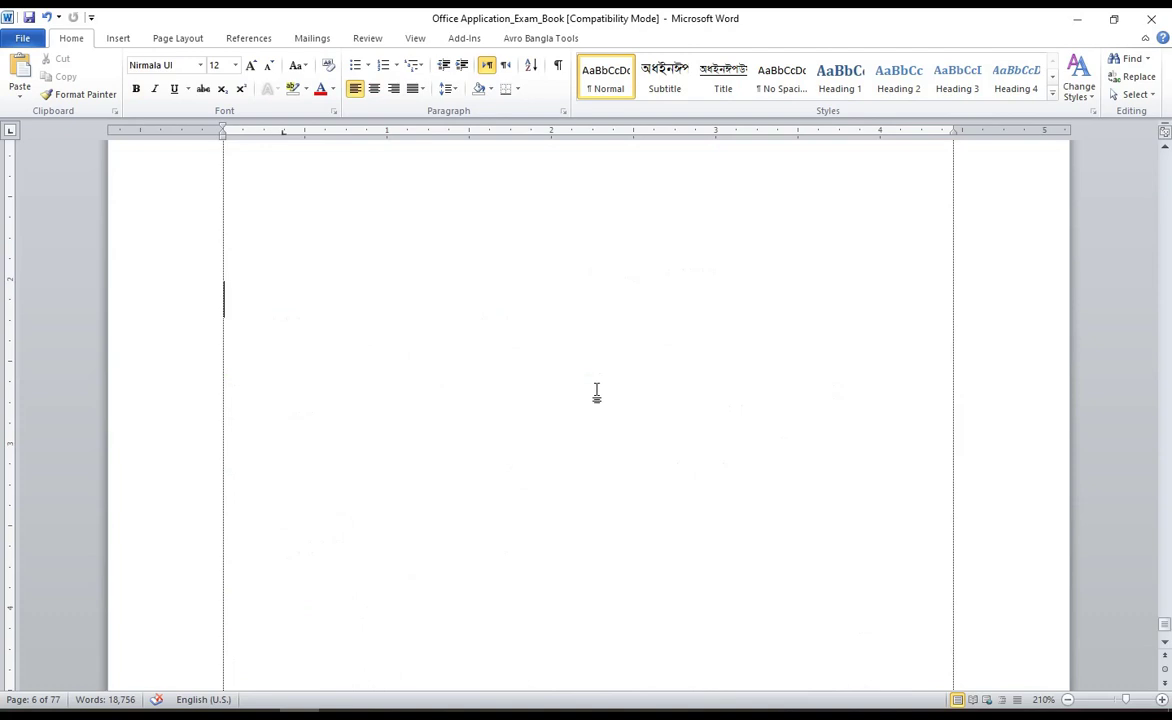
{"action": "scroll", "coordinate": [578, 490], "scroll_direction": "down", "scroll_amount": 1}
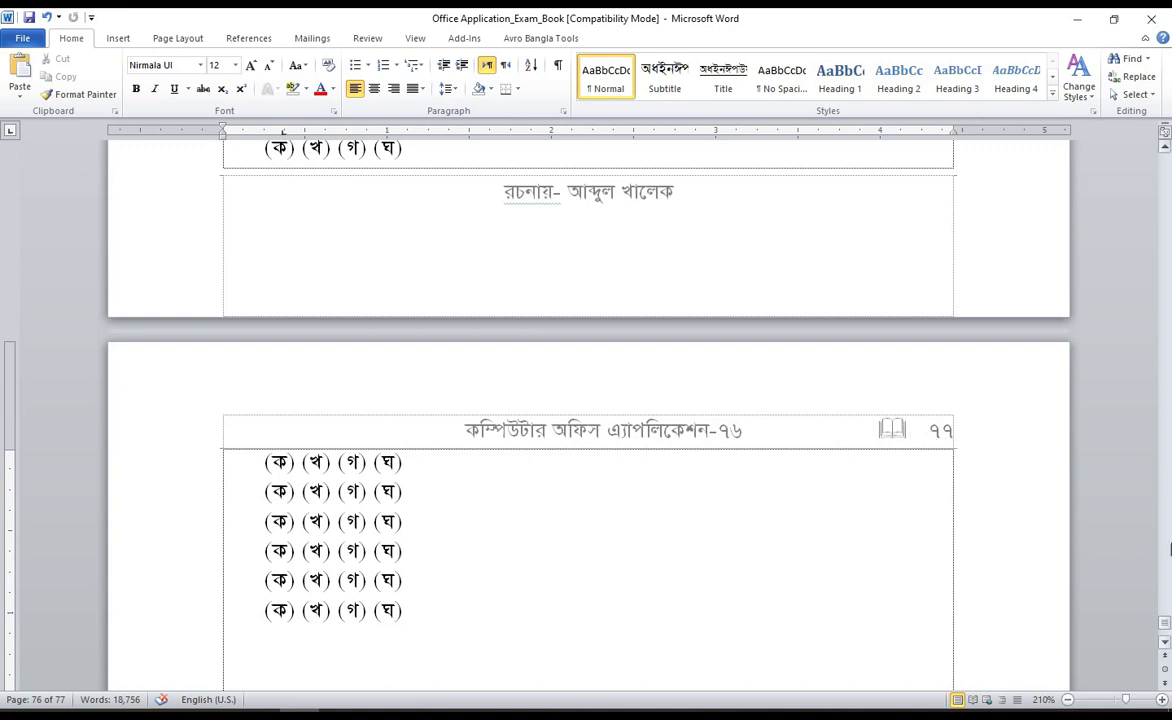
{"action": "left_click_drag", "start_coordinate": [1165, 627], "coordinate": [1147, 150]}
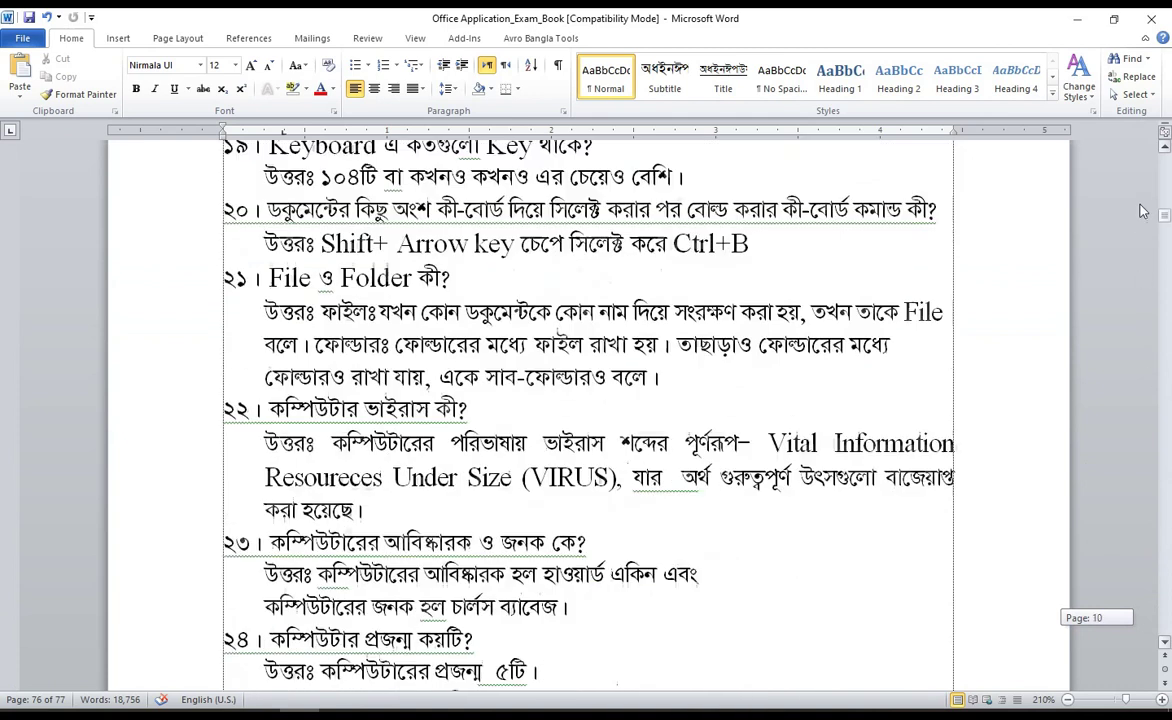
{"action": "scroll", "coordinate": [849, 333], "scroll_direction": "down", "scroll_amount": 10}
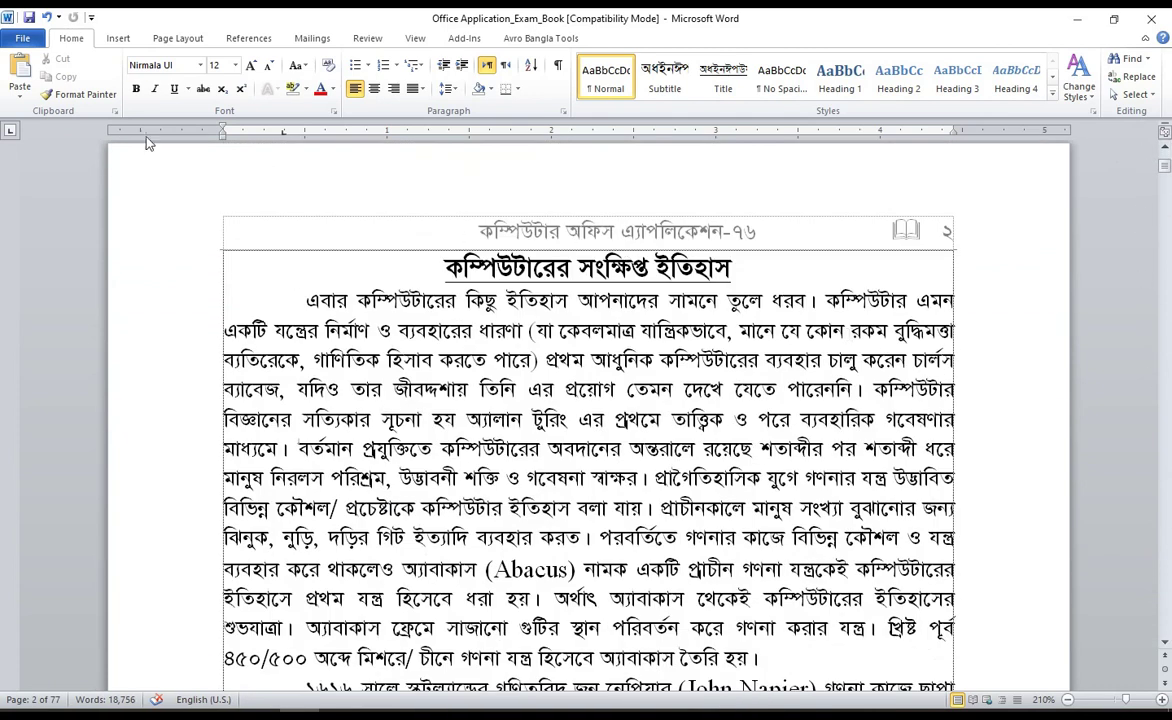
{"action": "left_click", "coordinate": [110, 38]}
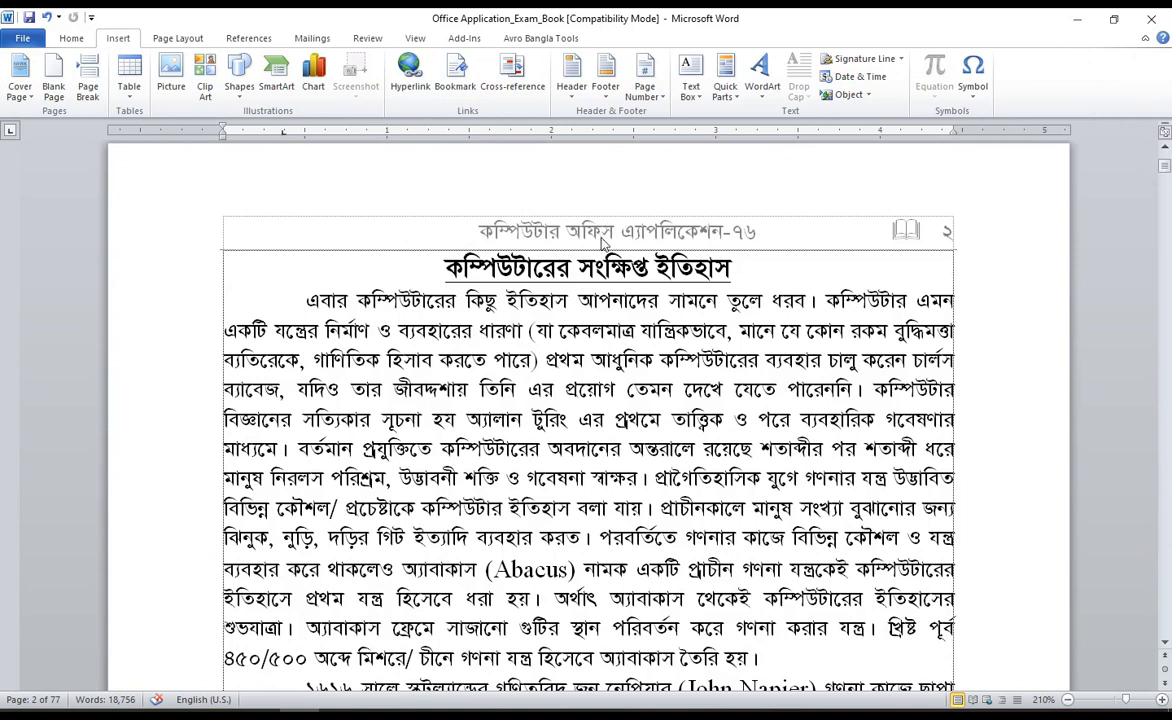
{"action": "left_click", "coordinate": [736, 268]}
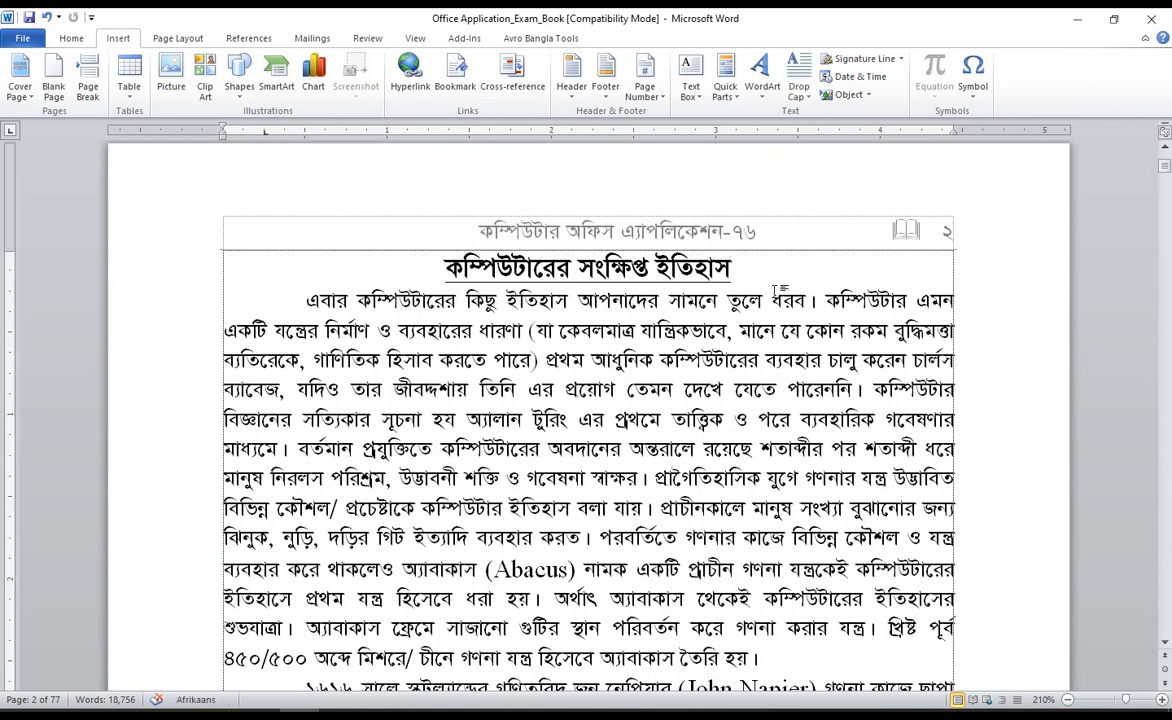